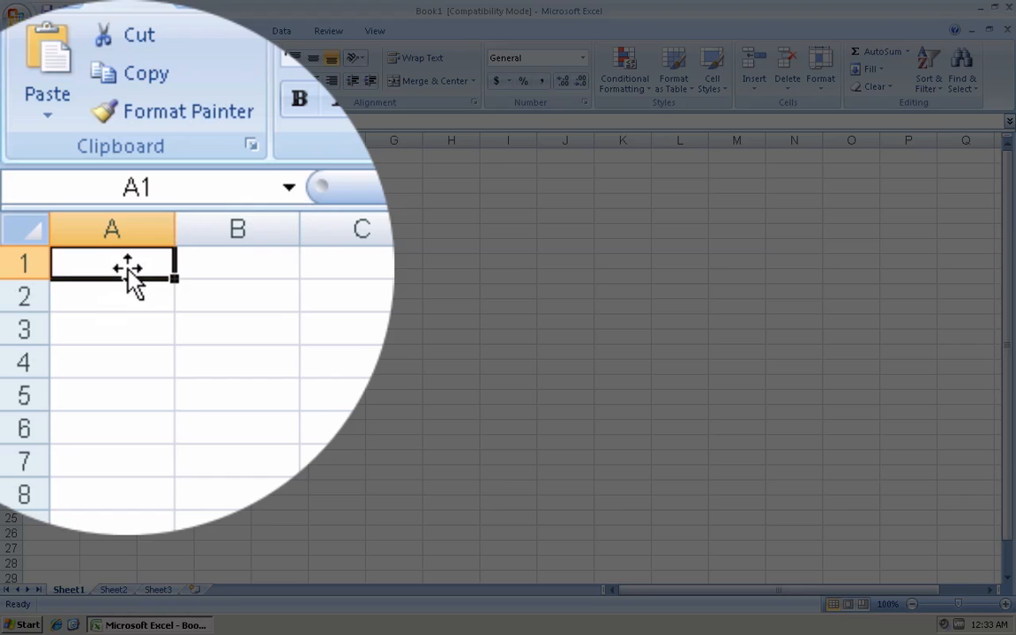
- Enter 1 in cell A1 and move that cell's content to C3
text(1)
click(155, 268)
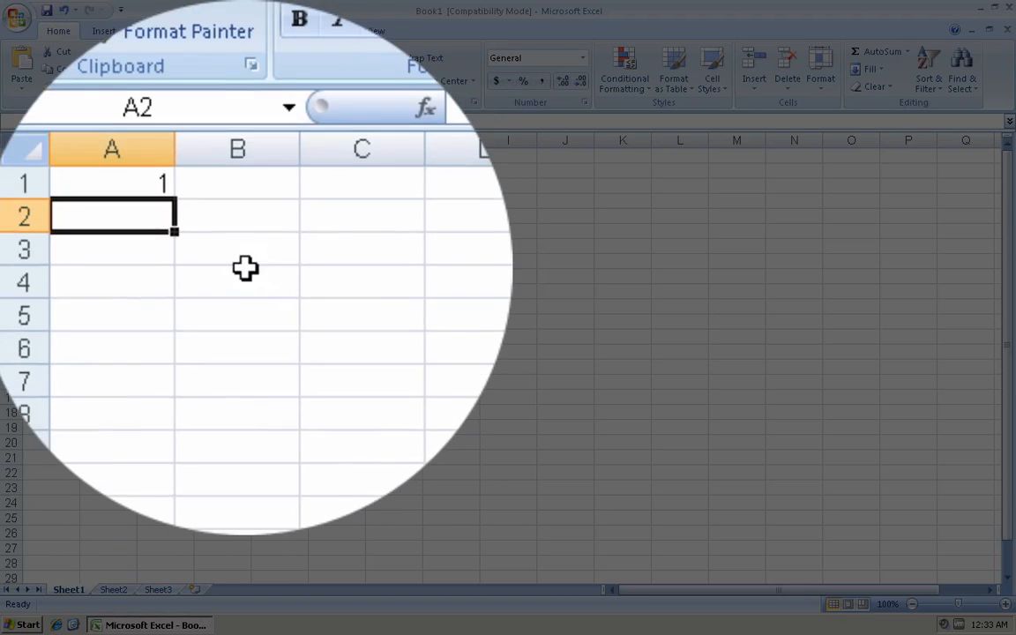
click(130, 266)
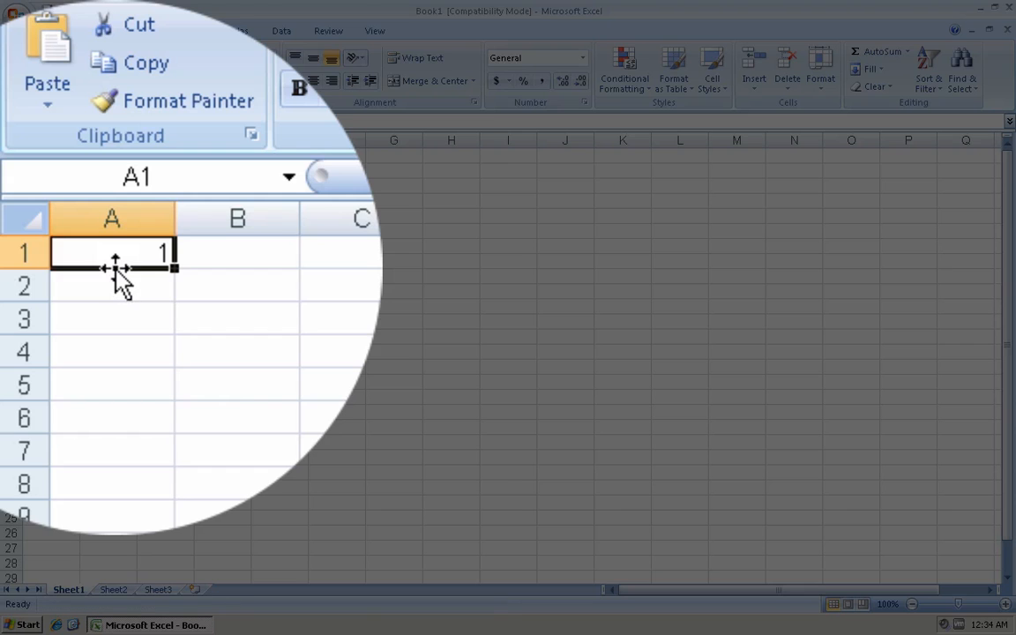
drag(122, 283, 268, 269)
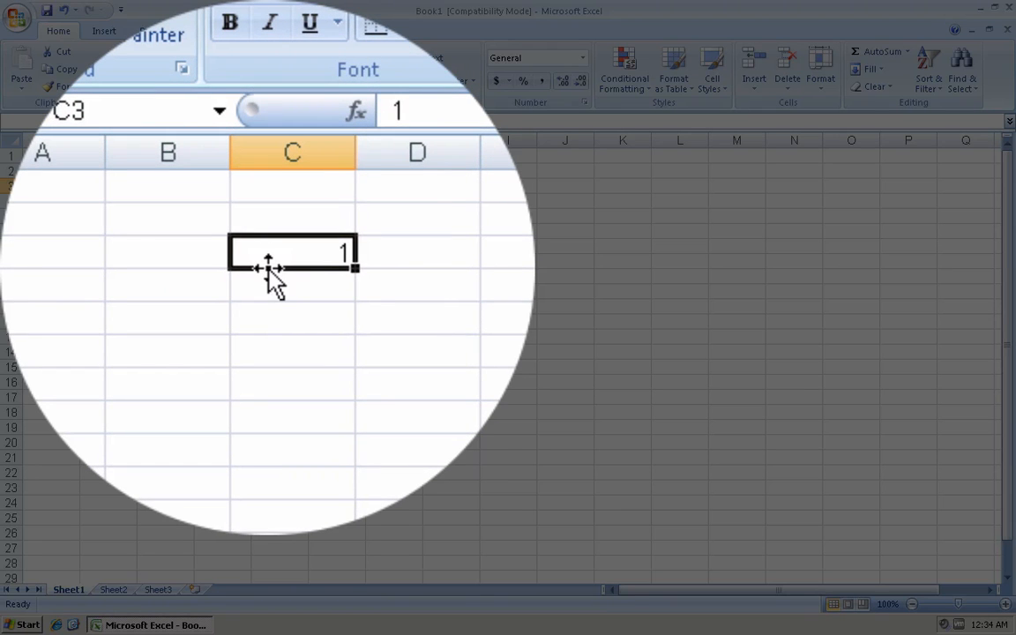
- Move the 1 in C3 back to A1 and copy it down the column through A16
drag(268, 268, 111, 269)
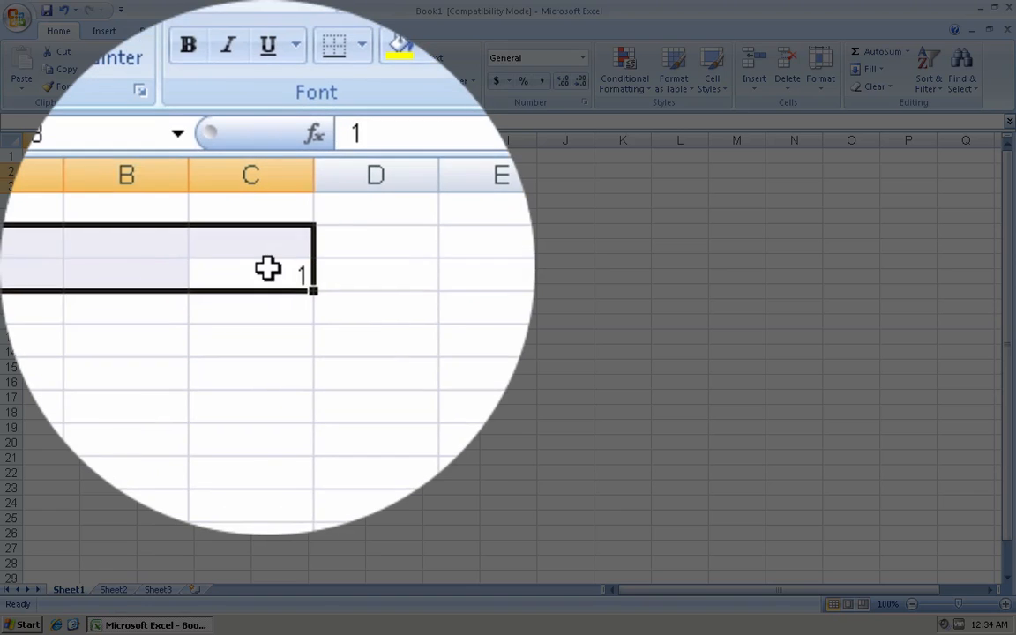
click(268, 268)
drag(268, 268, 114, 268)
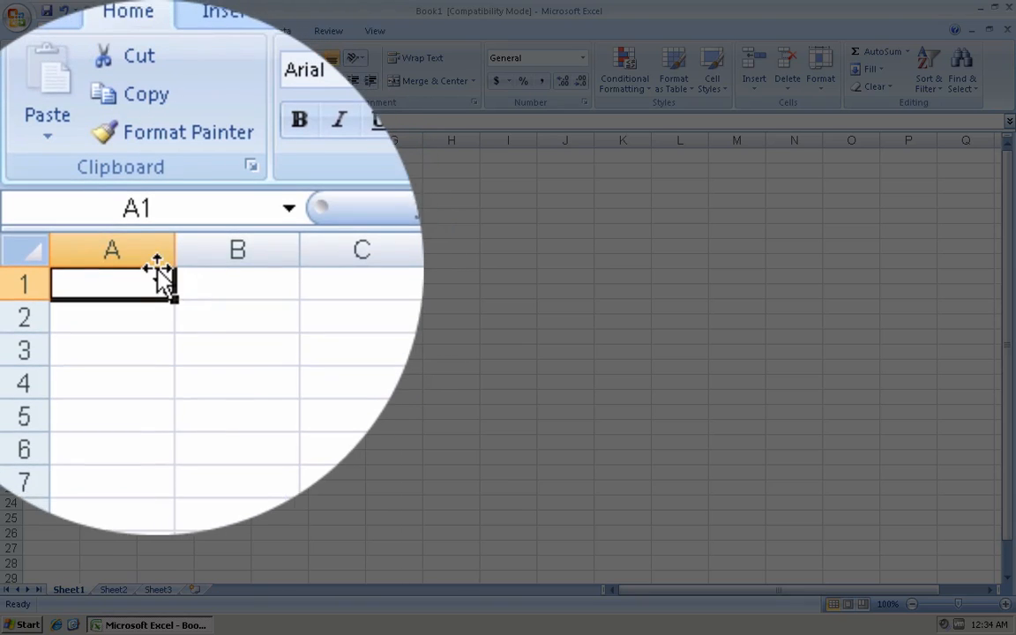
drag(176, 272, 146, 369)
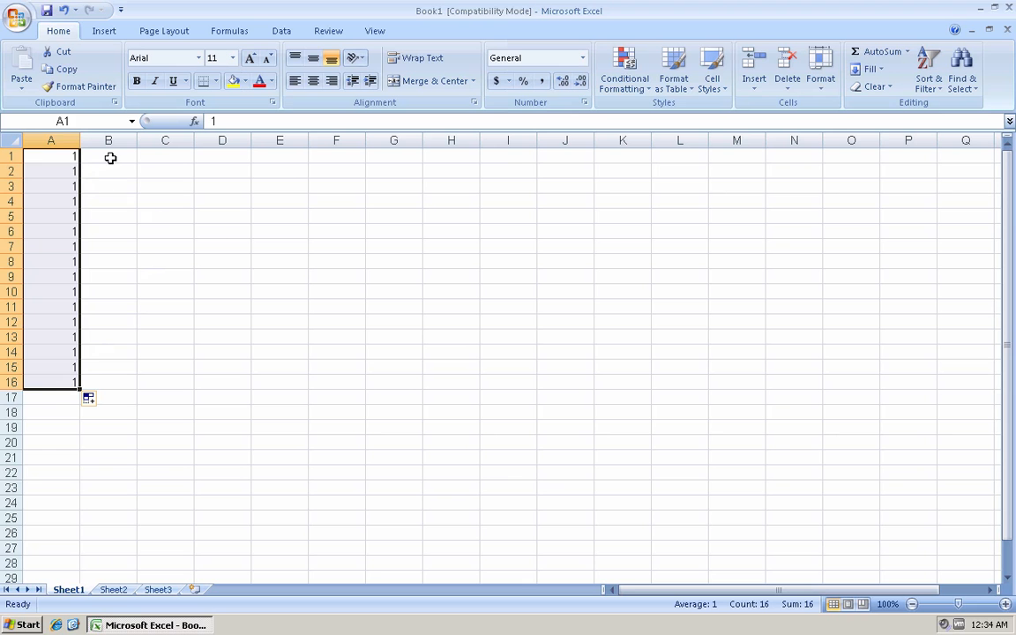
- Enter 1 in B1 and 2 in B2, and extend the series down to B16
click(110, 157)
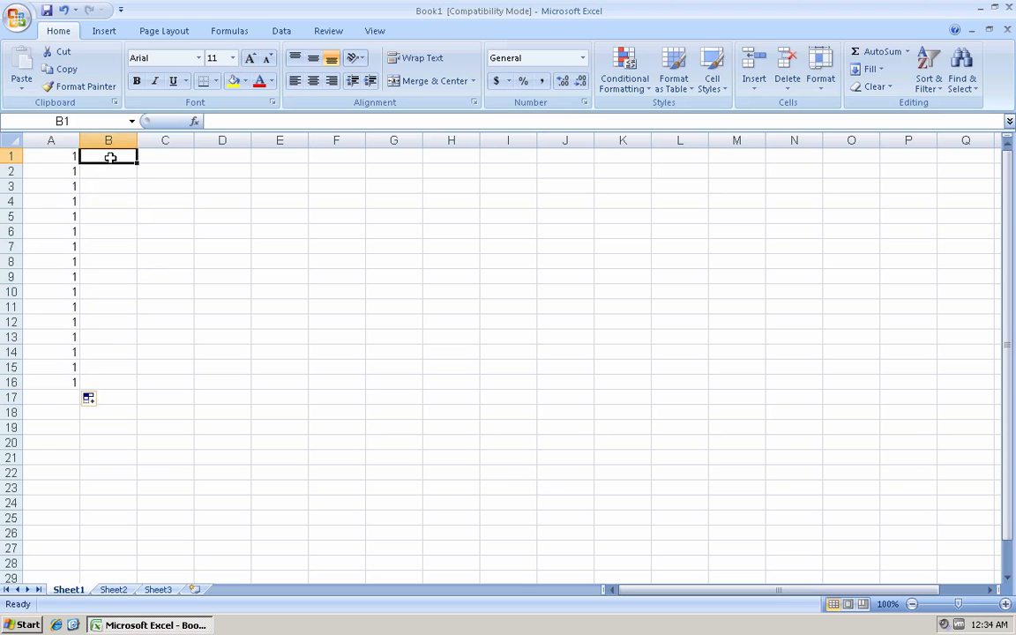
text(1)
click(110, 171)
text(2)
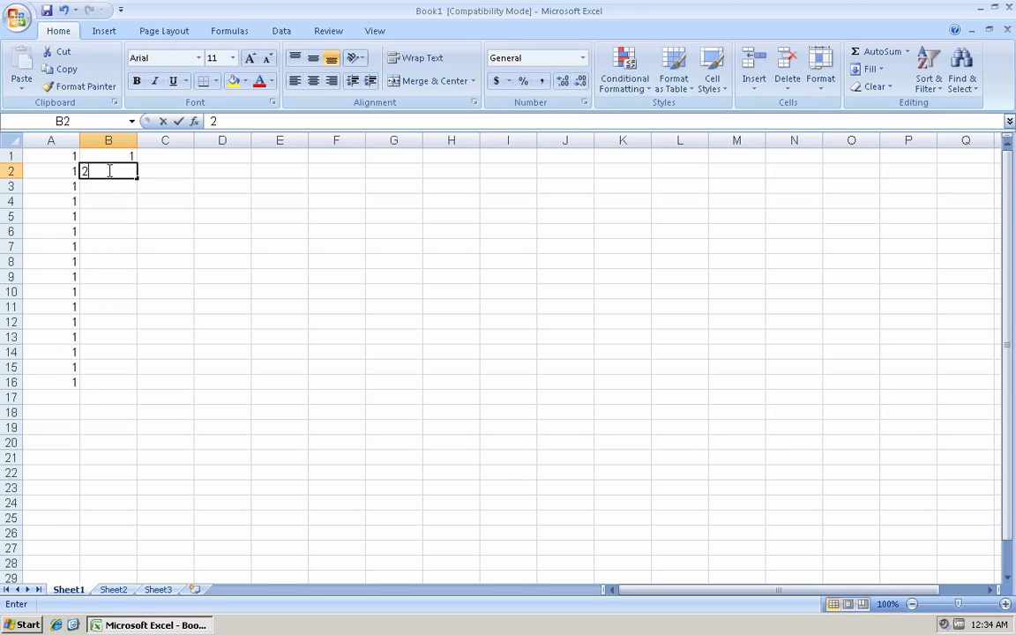
click(111, 187)
drag(126, 151, 140, 389)
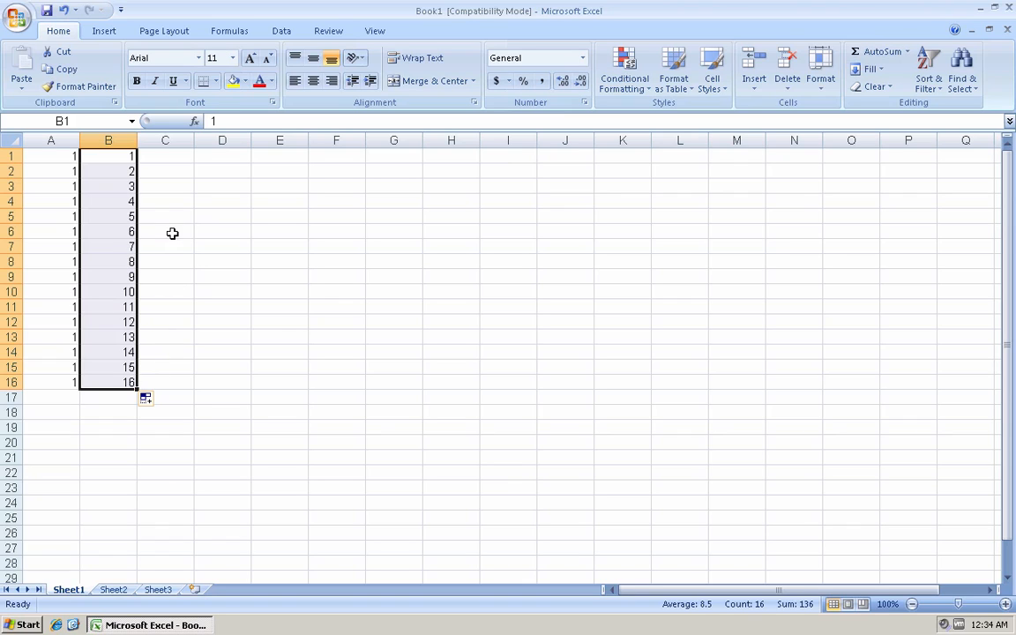
- Extend the number series that start in A2:B2 and A5:B5 across their rows to column F
click(166, 171)
click(66, 174)
drag(66, 175, 358, 190)
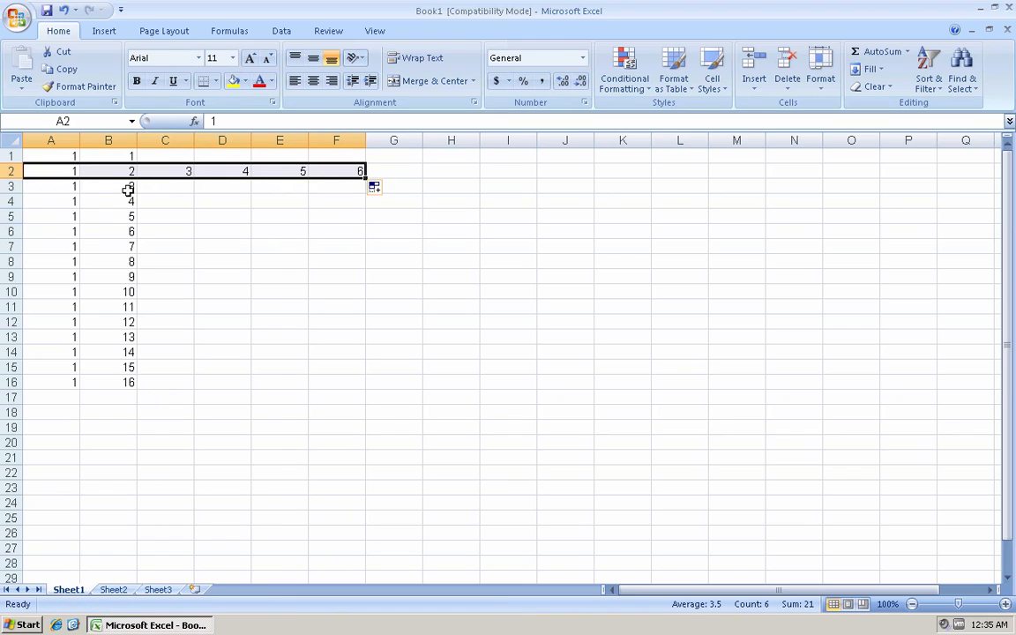
drag(60, 217, 378, 226)
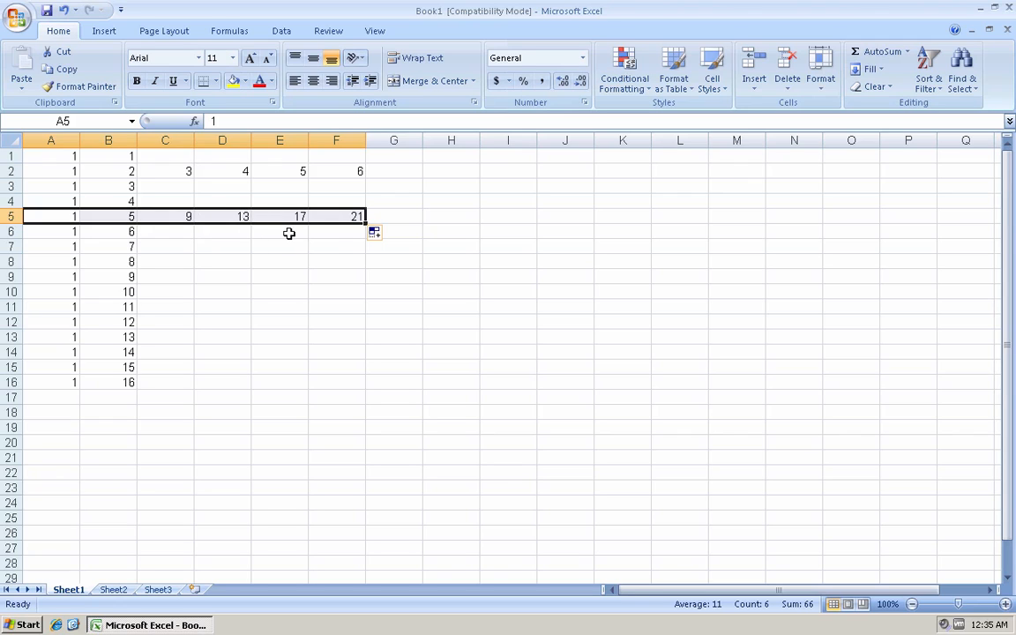
click(335, 234)
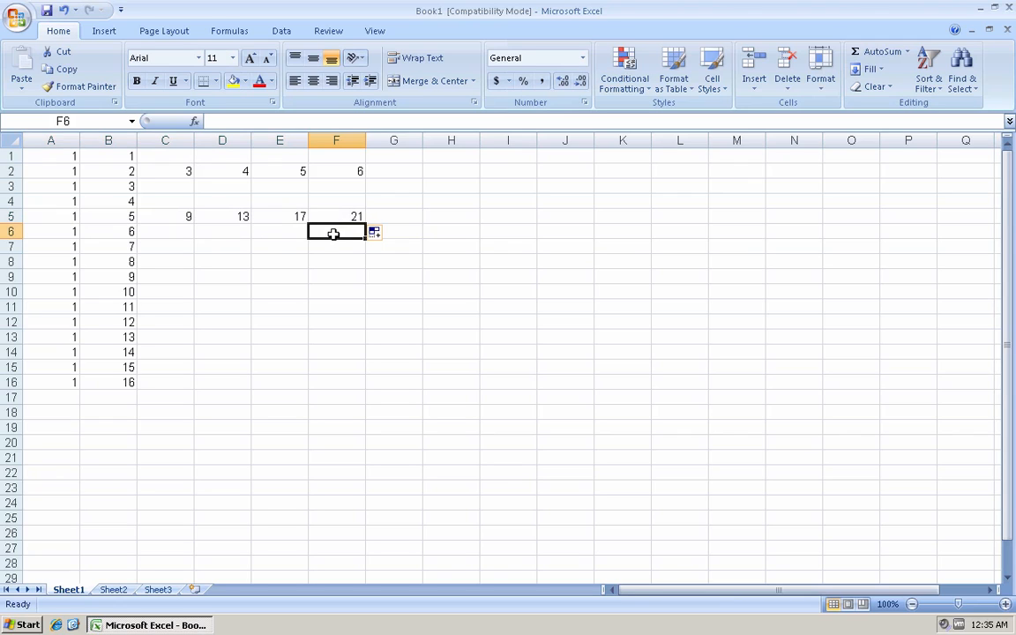
- Clear the contents of cells A1 through F16
mouse_move(54, 156)
mouse_down()
mouse_move(238, 177)
mouse_move(341, 289)
mouse_move(336, 392)
mouse_move(336, 374)
mouse_move(340, 381)
mouse_move(140, 347)
mouse_move(63, 220)
mouse_move(50, 150)
mouse_up()
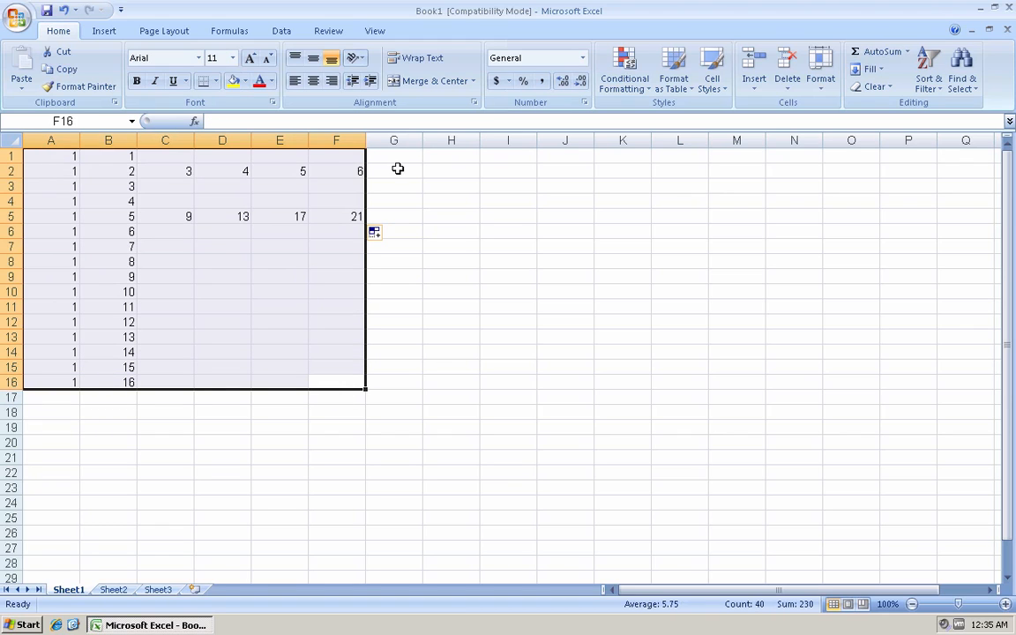
click(889, 92)
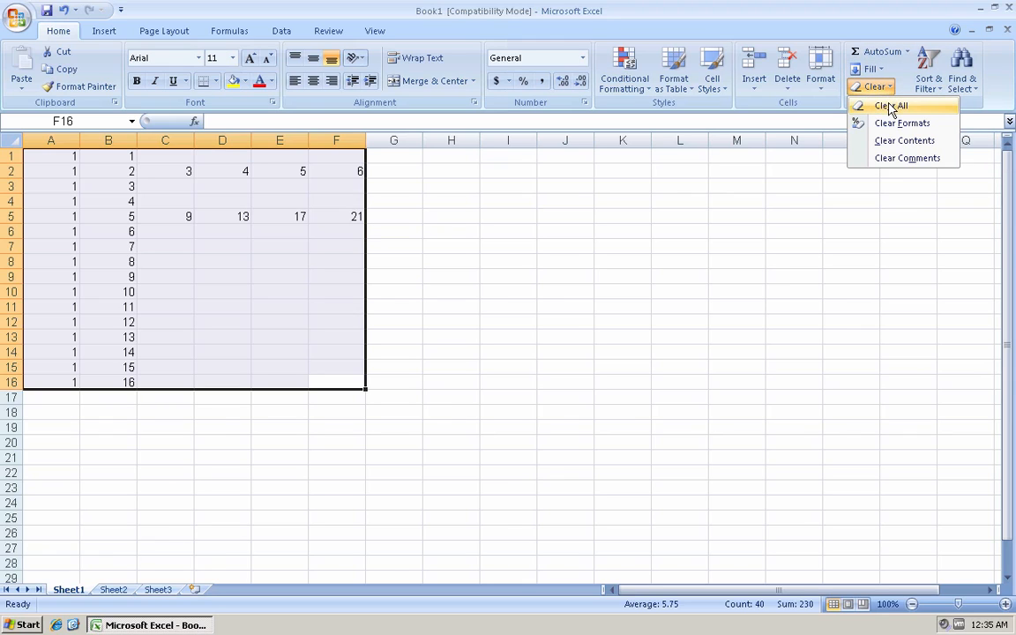
click(887, 142)
click(444, 243)
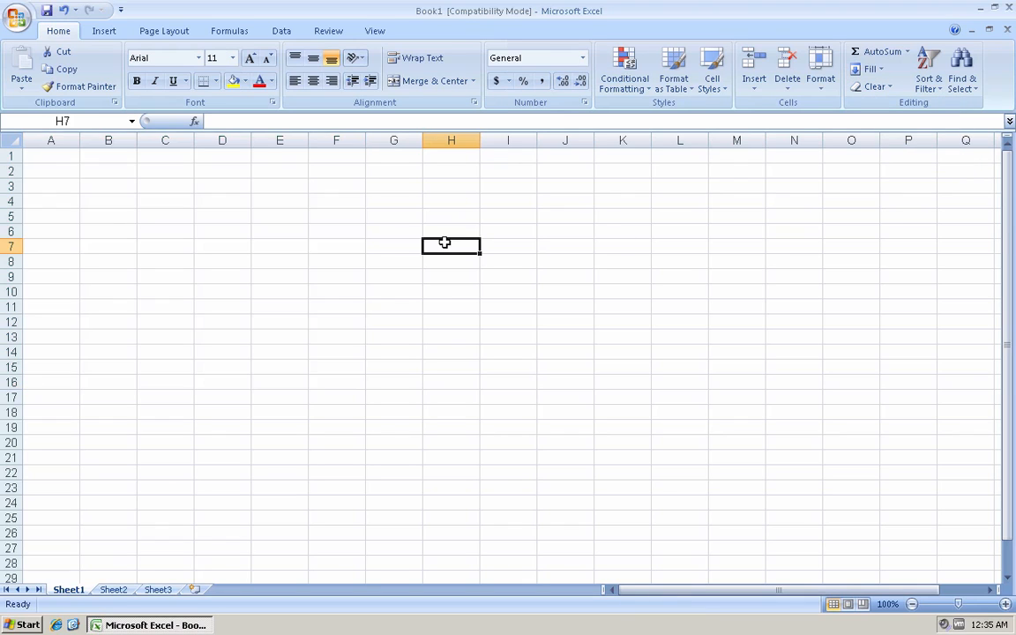
- Enter Monday in A2 and fill the weekday series across the row to H2
click(56, 170)
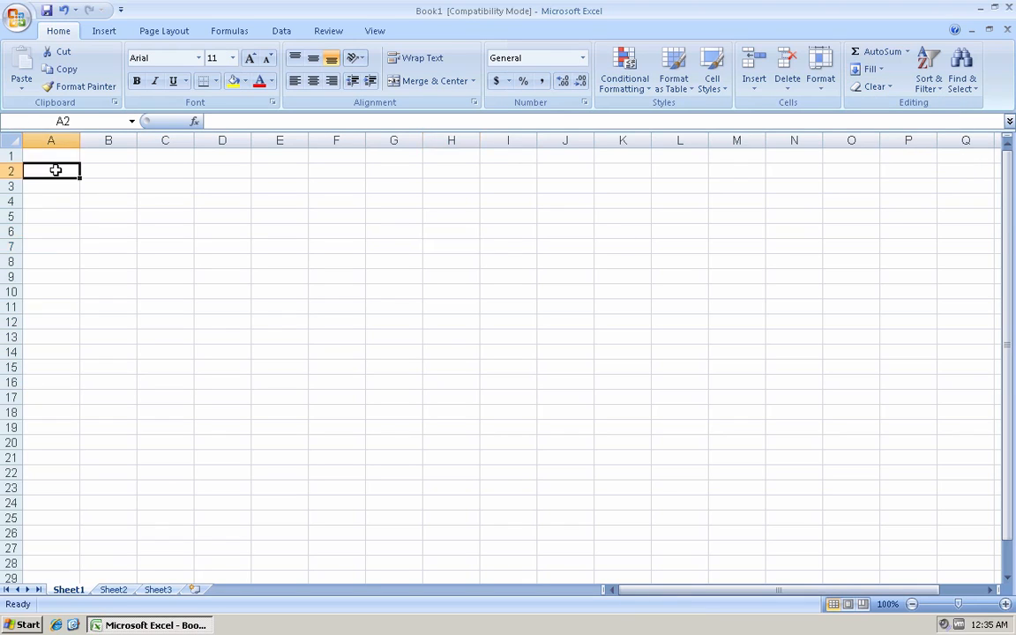
text(MOnday)
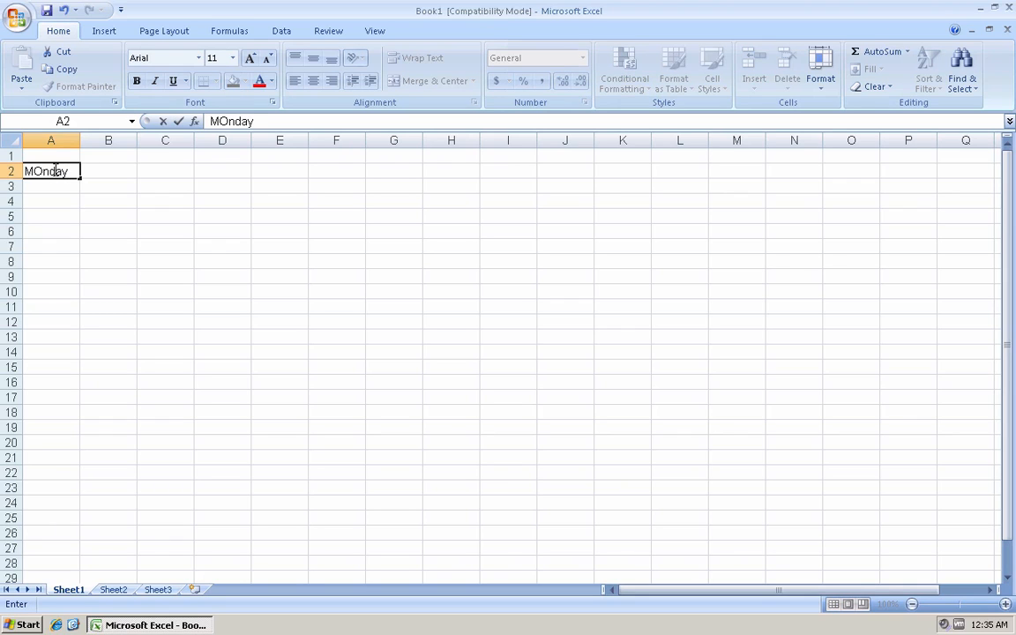
key(Tab)
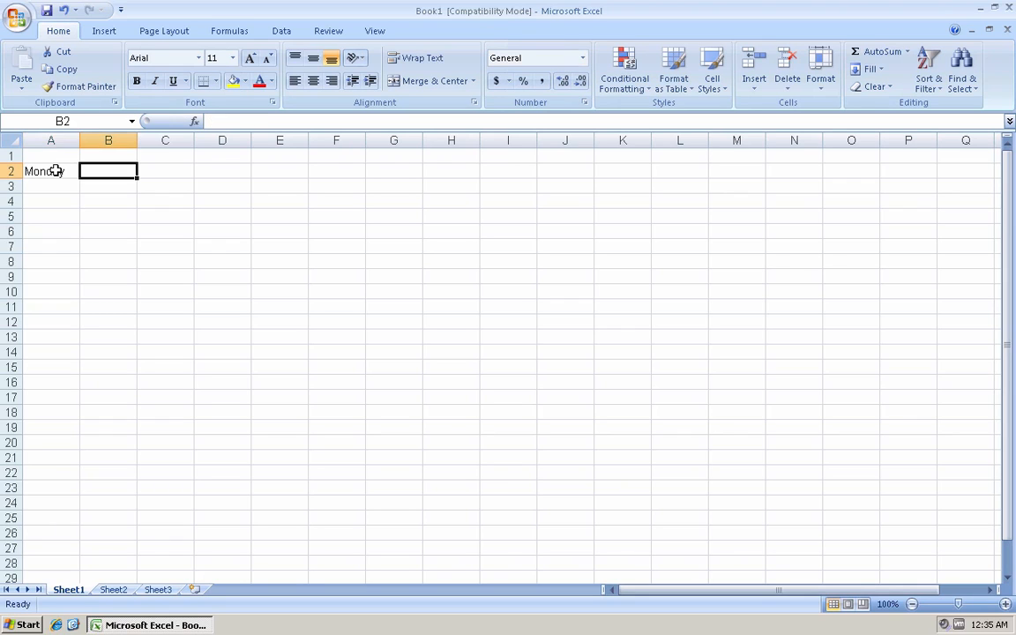
click(56, 171)
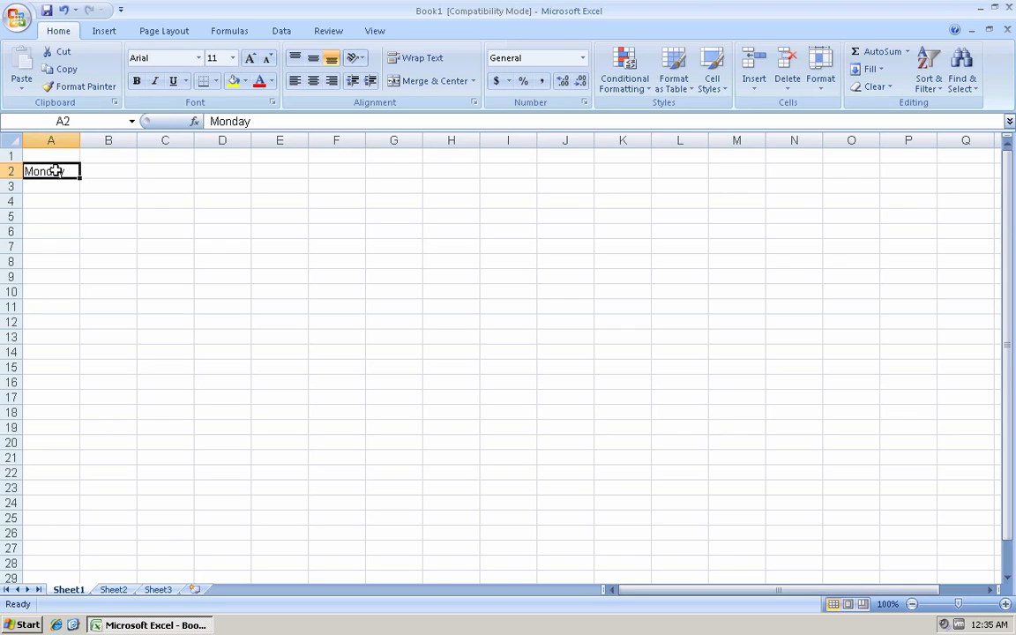
drag(79, 178, 454, 187)
- Enter June in A3 and fill the month series across the row to G3
click(55, 189)
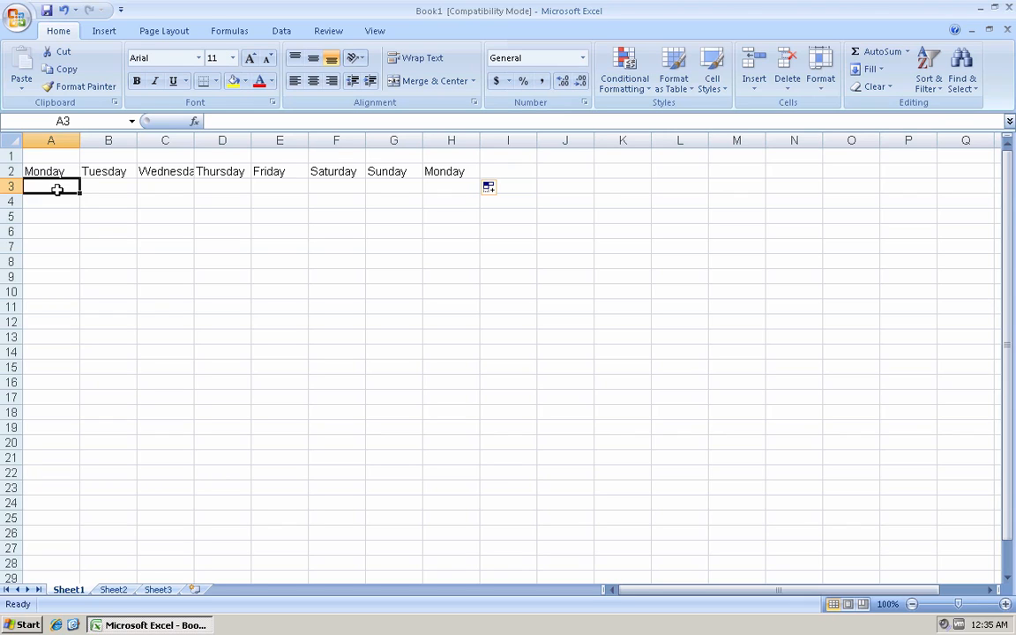
text(Jun)
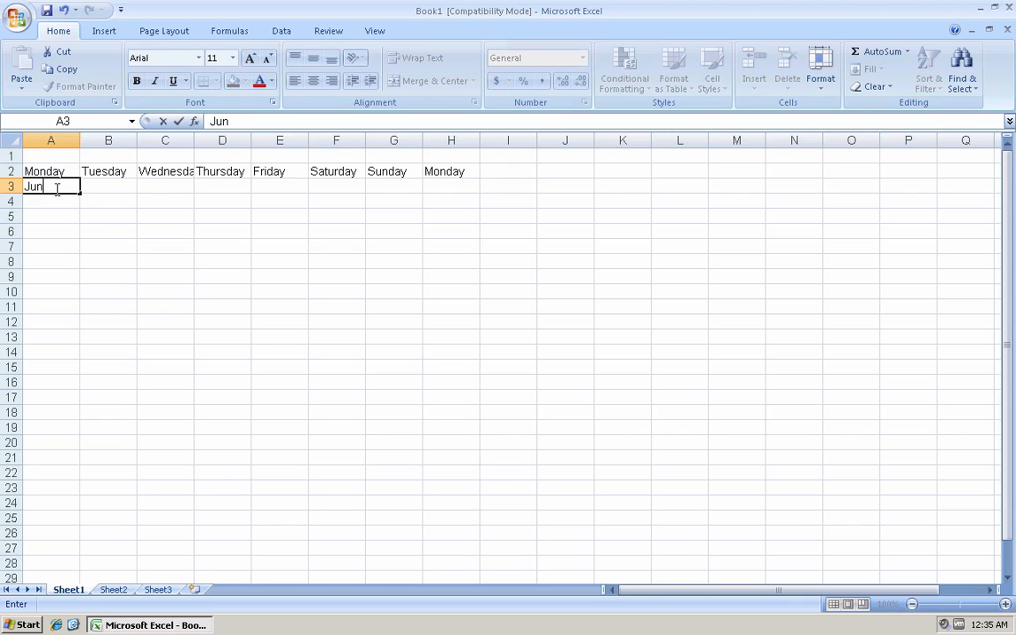
text(e)
key(Return)
click(61, 188)
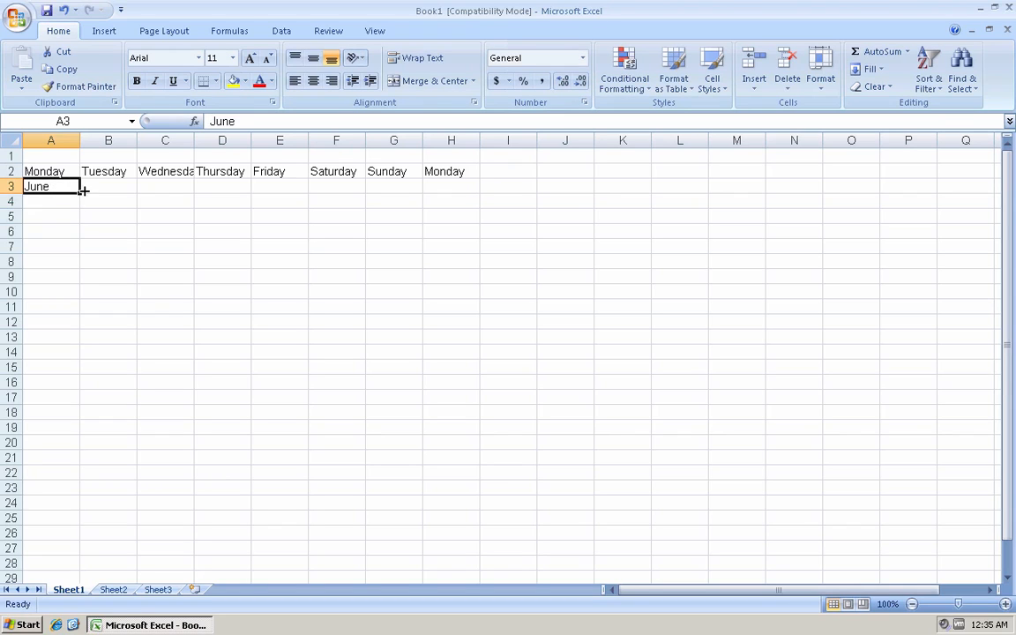
drag(79, 191, 380, 186)
click(373, 247)
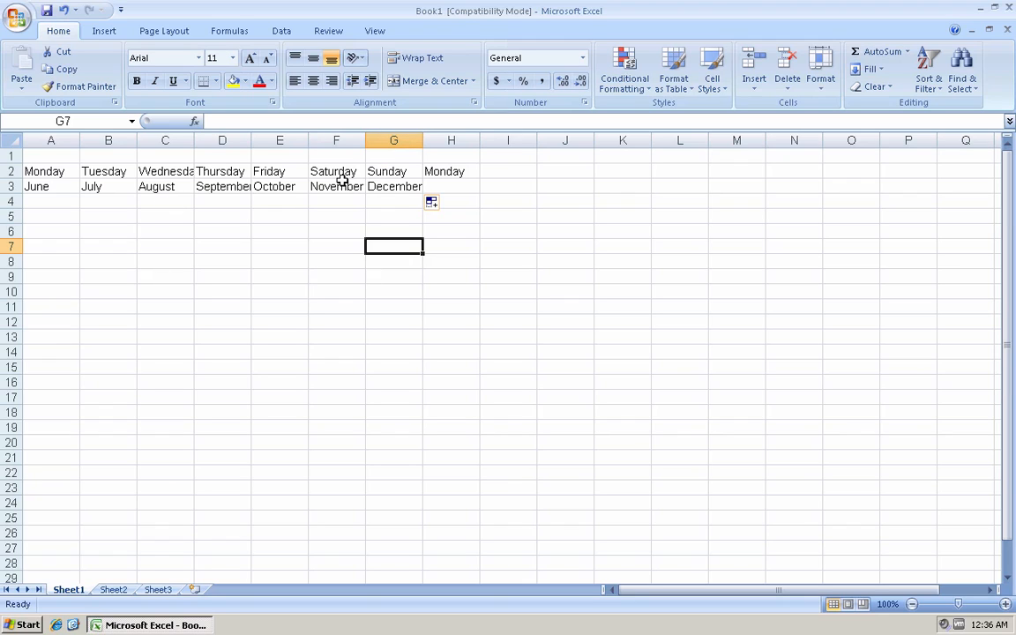
- Clear the contents of cells A1 through J8
drag(32, 157, 545, 262)
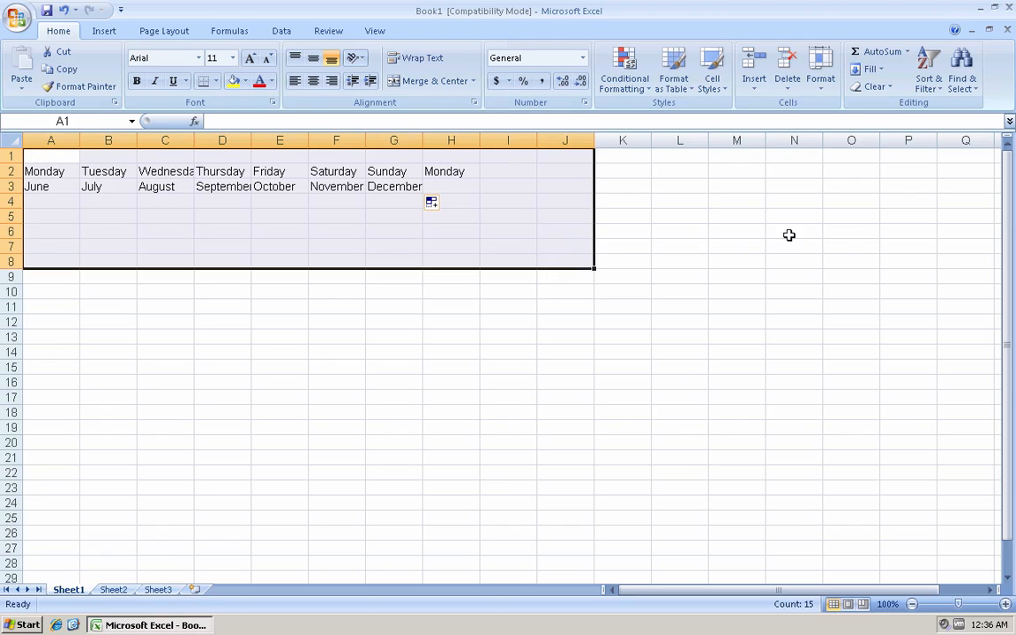
click(886, 86)
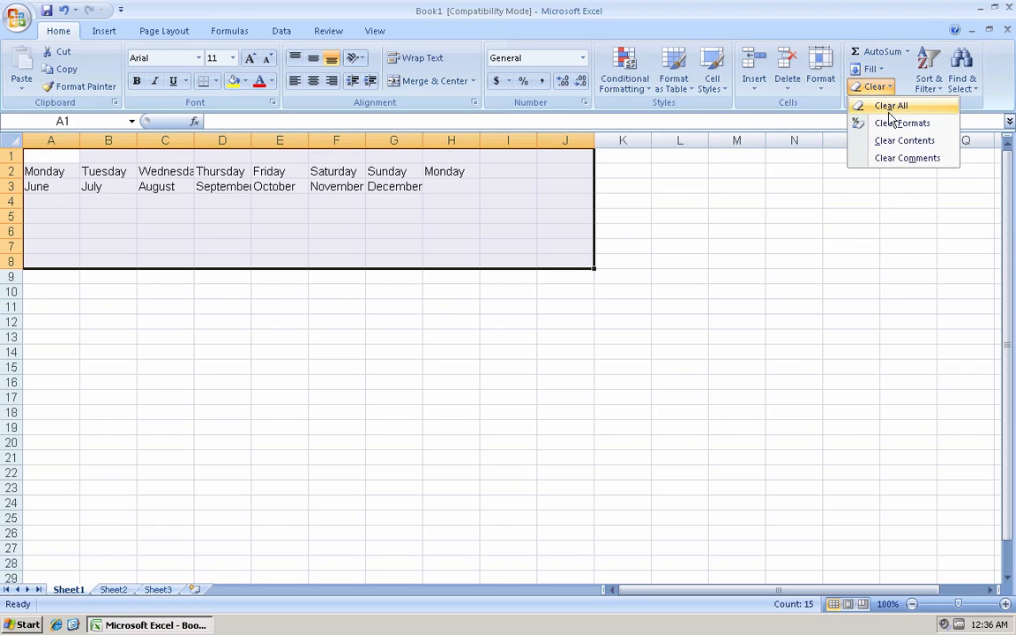
click(887, 145)
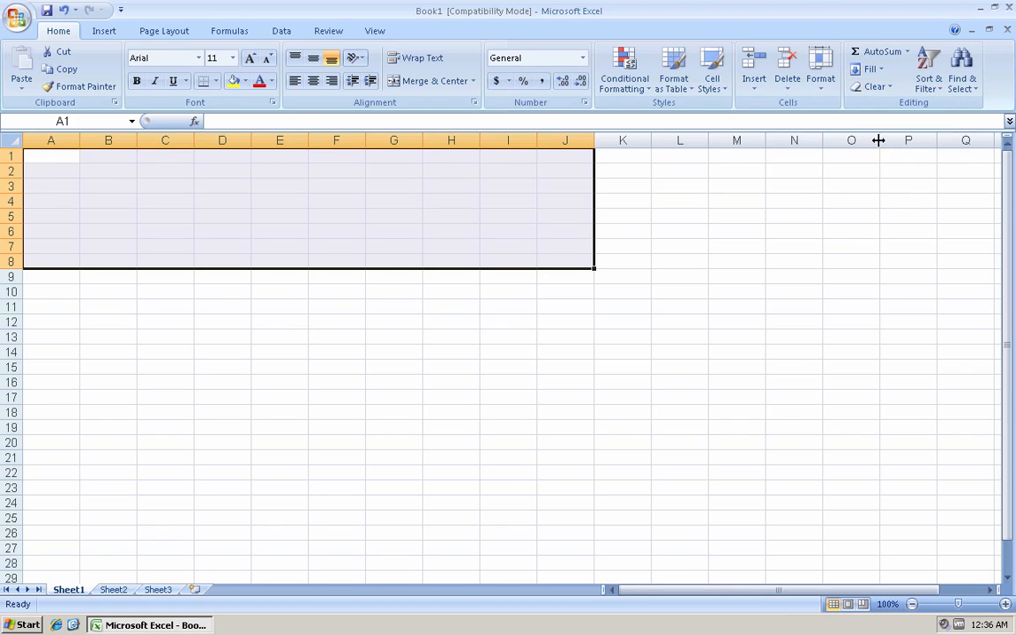
click(461, 226)
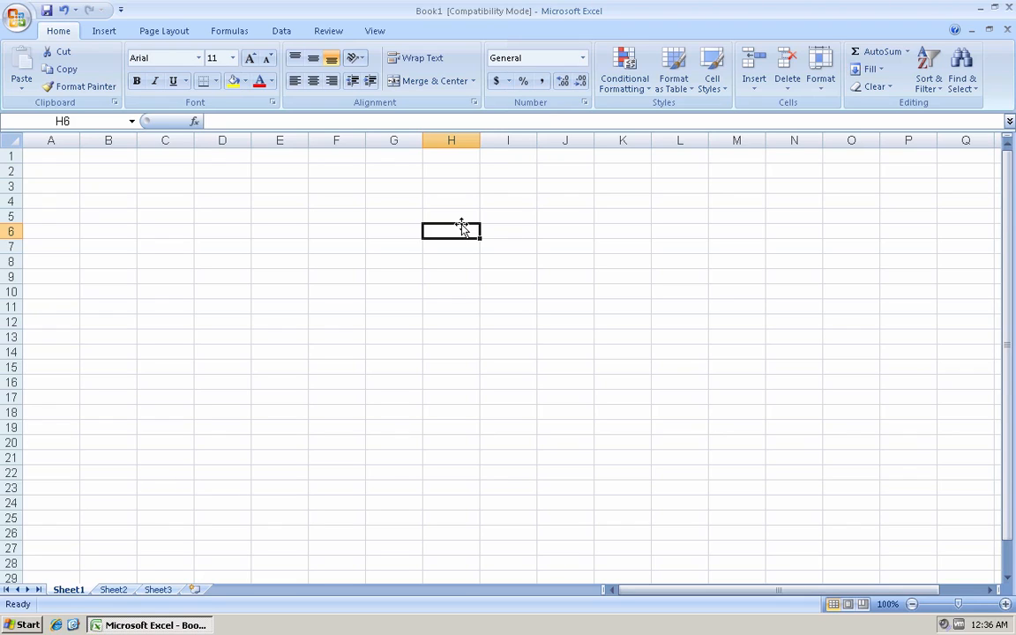
- Apply all borders to the range B2:E11
drag(117, 166, 283, 306)
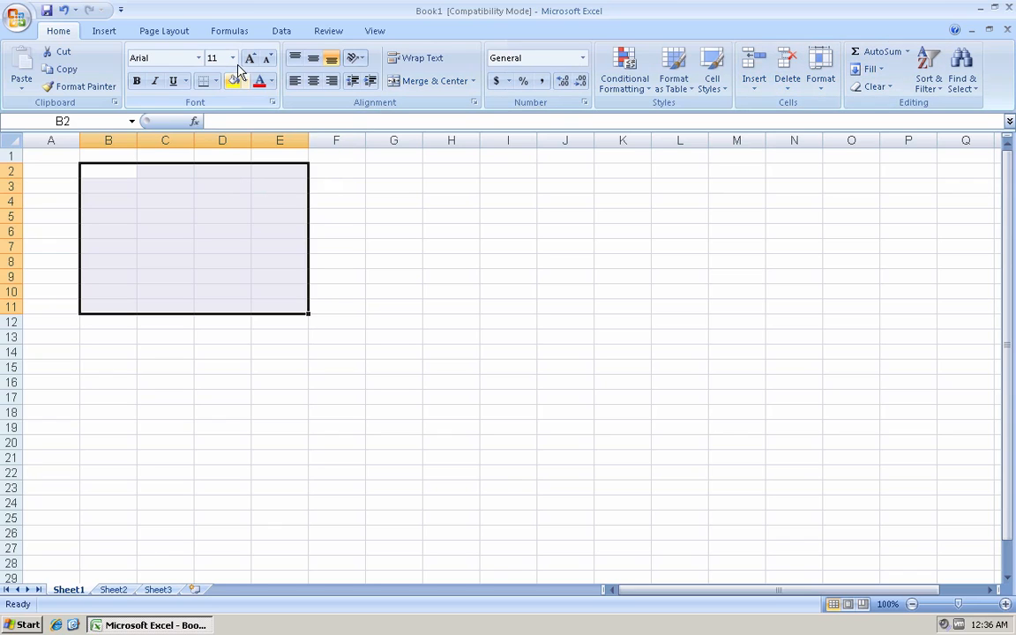
click(216, 82)
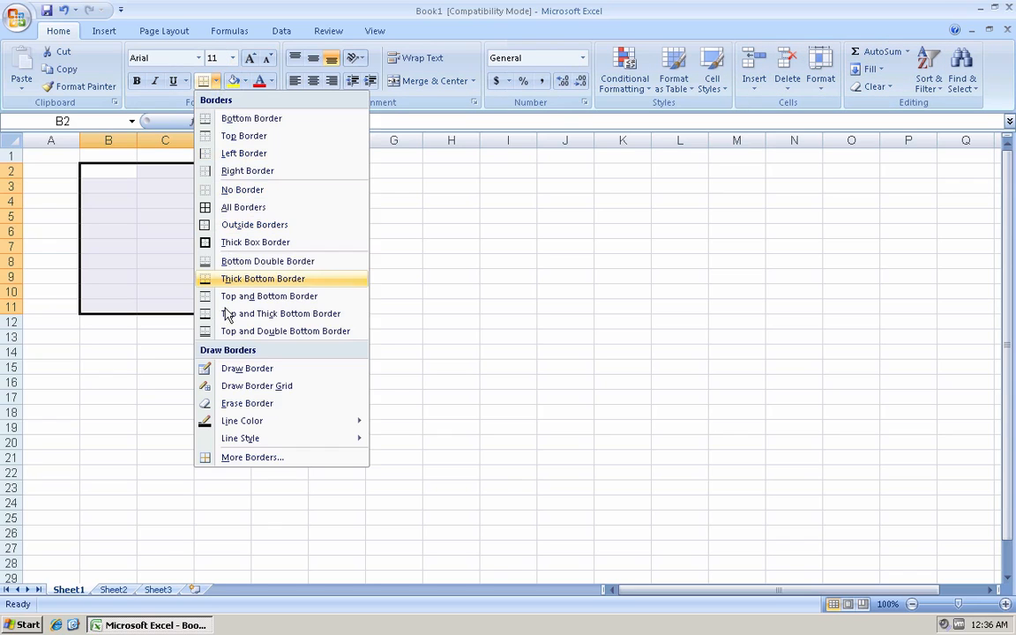
click(252, 206)
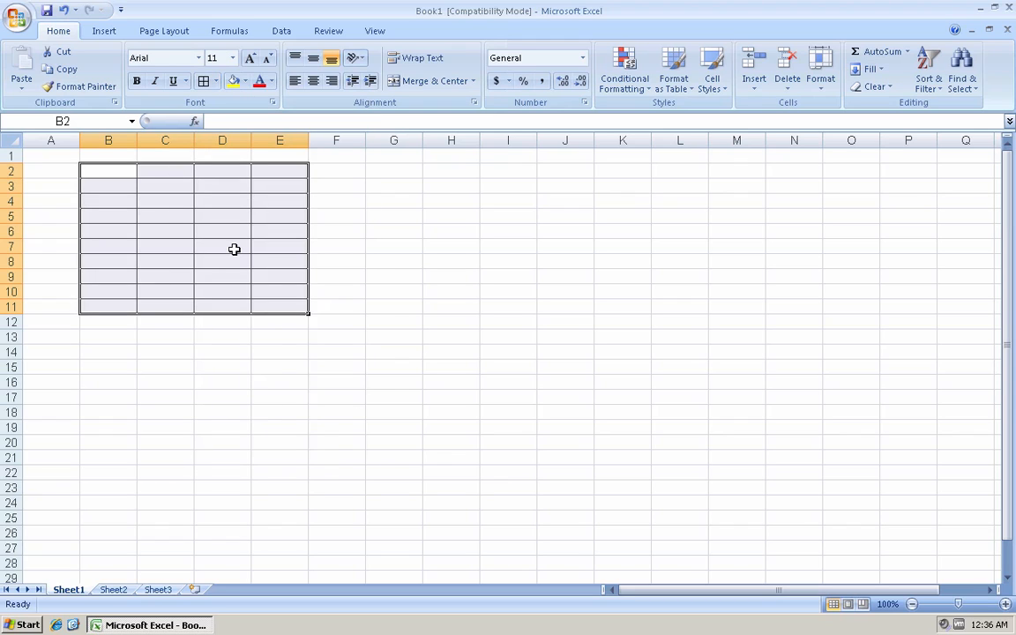
click(216, 231)
- Fill cells D2 through D11 of the bordered table with the standard light green colour
drag(211, 172, 212, 304)
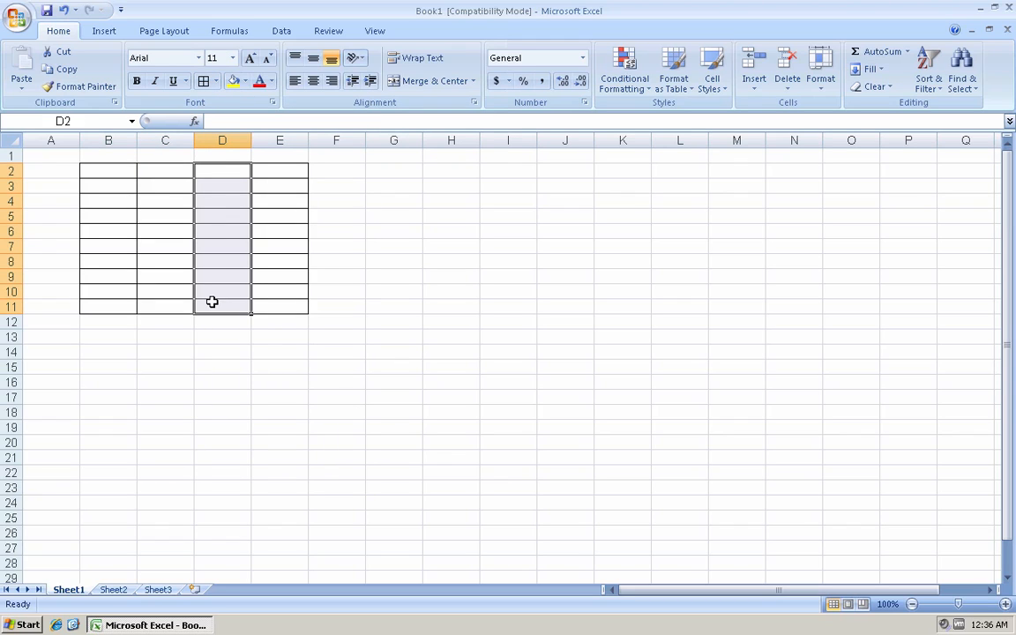
click(245, 81)
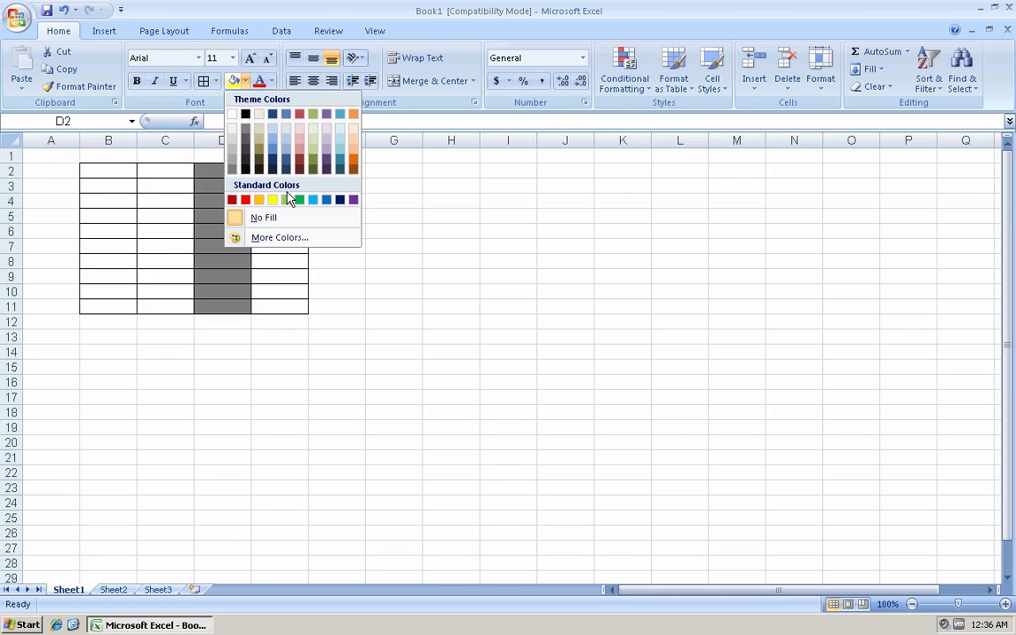
click(286, 200)
click(216, 233)
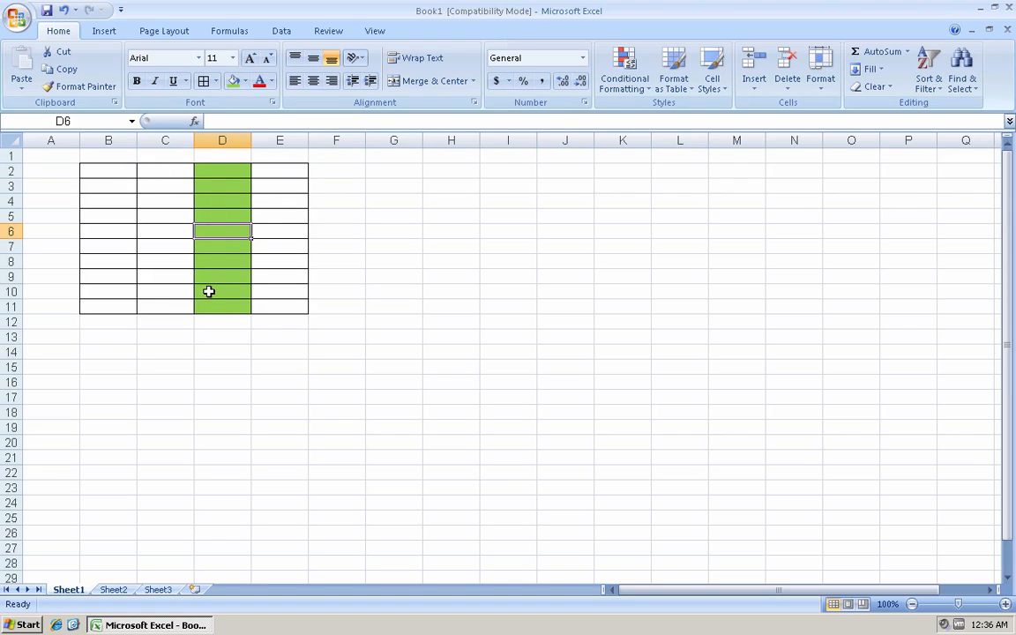
- Enter 1 in B2 and copy it down the bordered table's first column to B11
click(110, 172)
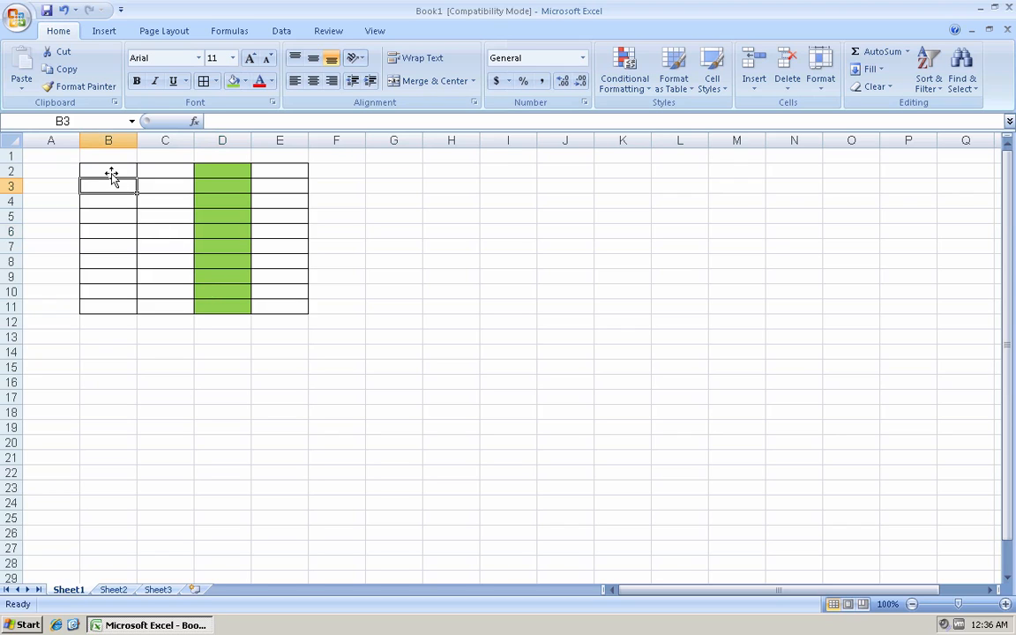
text(1)
key(Return)
click(131, 170)
drag(137, 177, 120, 308)
click(169, 170)
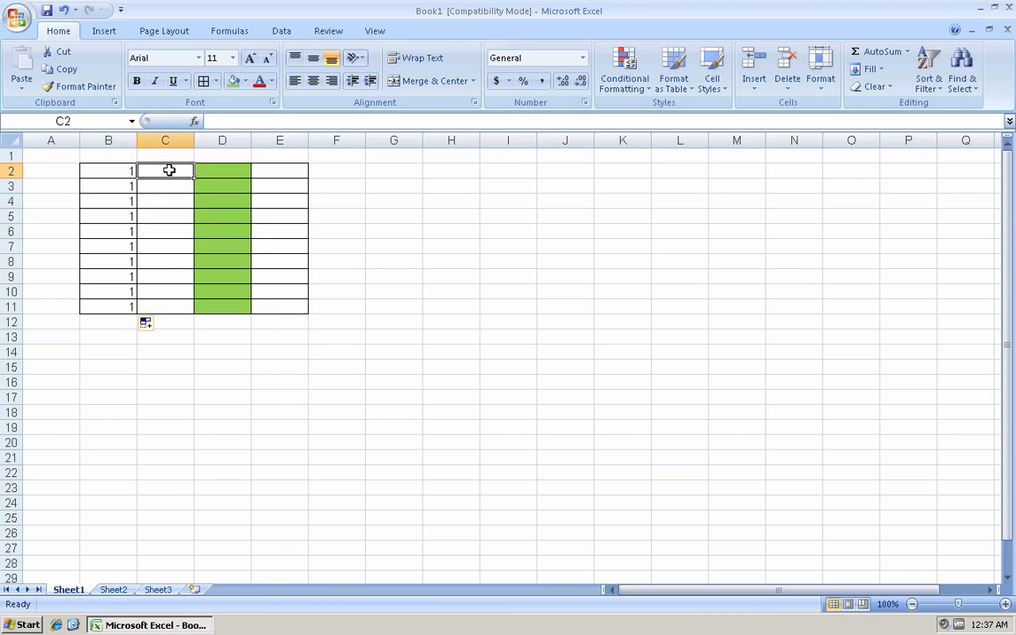
- Enter a in C2 and b in C3, and fill the alternating pattern down to C11
text(a)
key(Return)
text(b)
key(Return)
drag(177, 170, 188, 310)
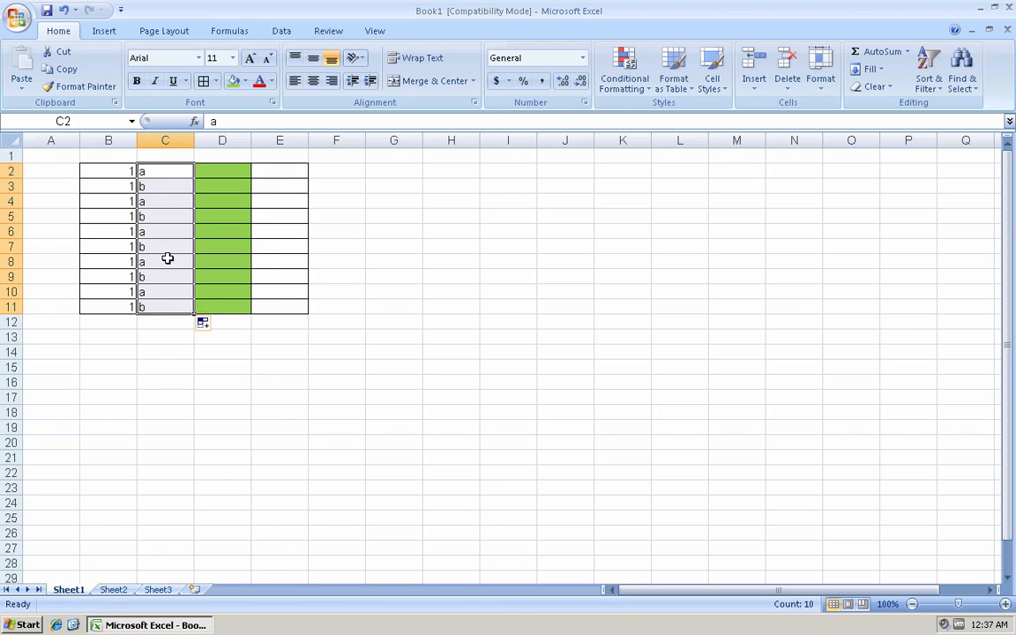
- Enter sd in E2 and sf in E3, and fill them down the table's last column to E11
click(233, 167)
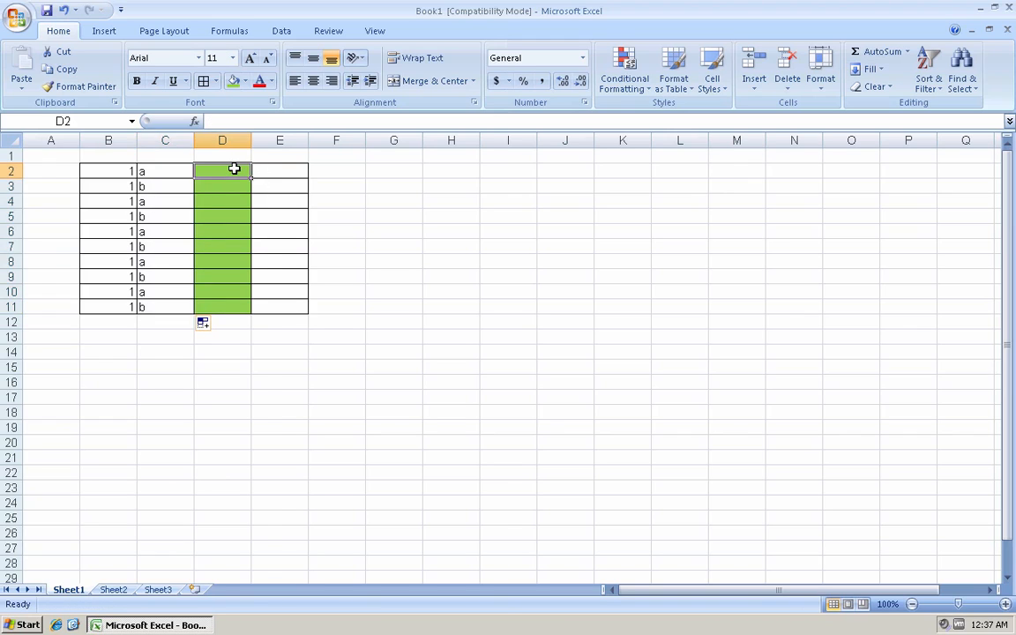
click(267, 170)
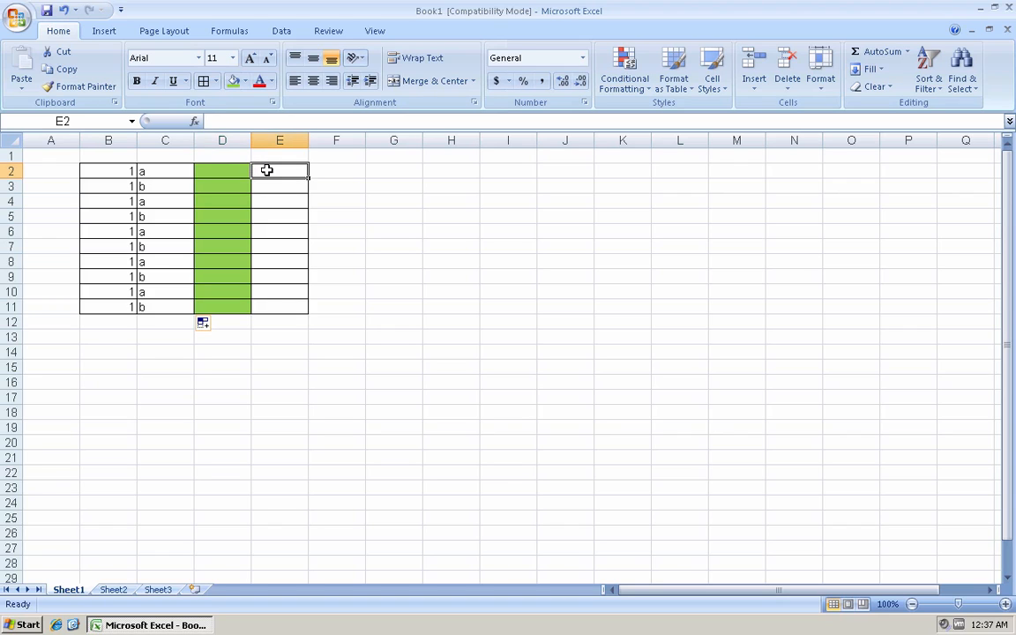
text(sd)
click(266, 185)
text(sf)
click(279, 211)
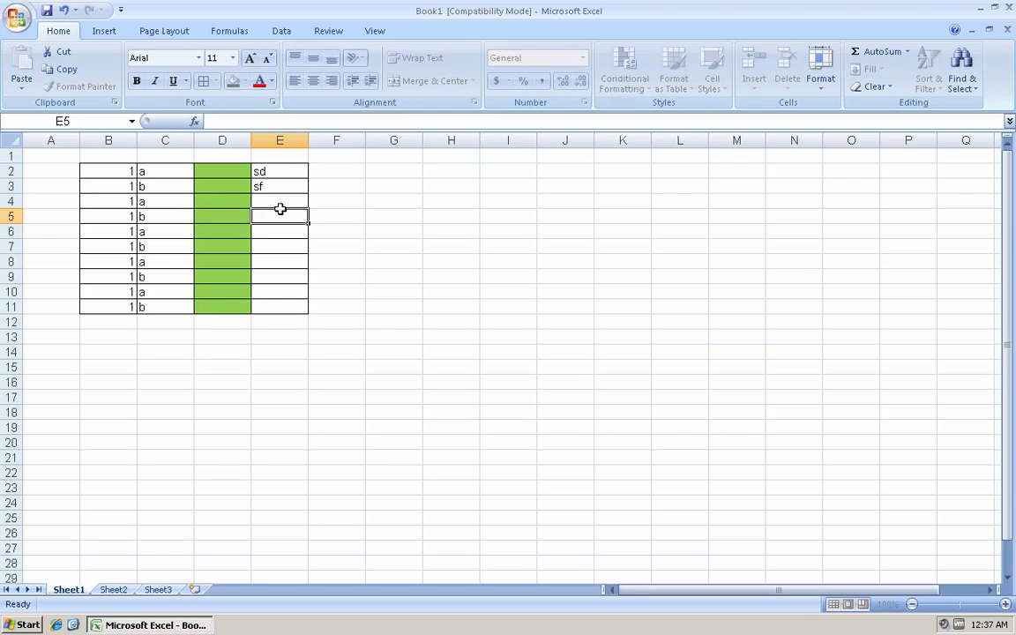
drag(288, 168, 305, 309)
- Left-align the values in B2:B11 and center the values in C2:C11
drag(115, 167, 104, 301)
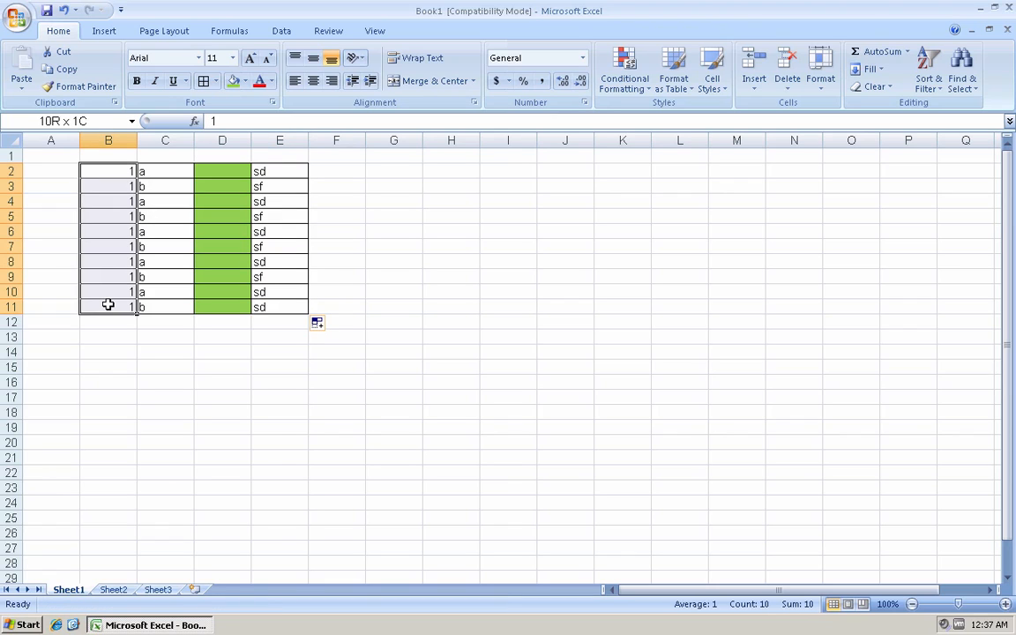
click(297, 82)
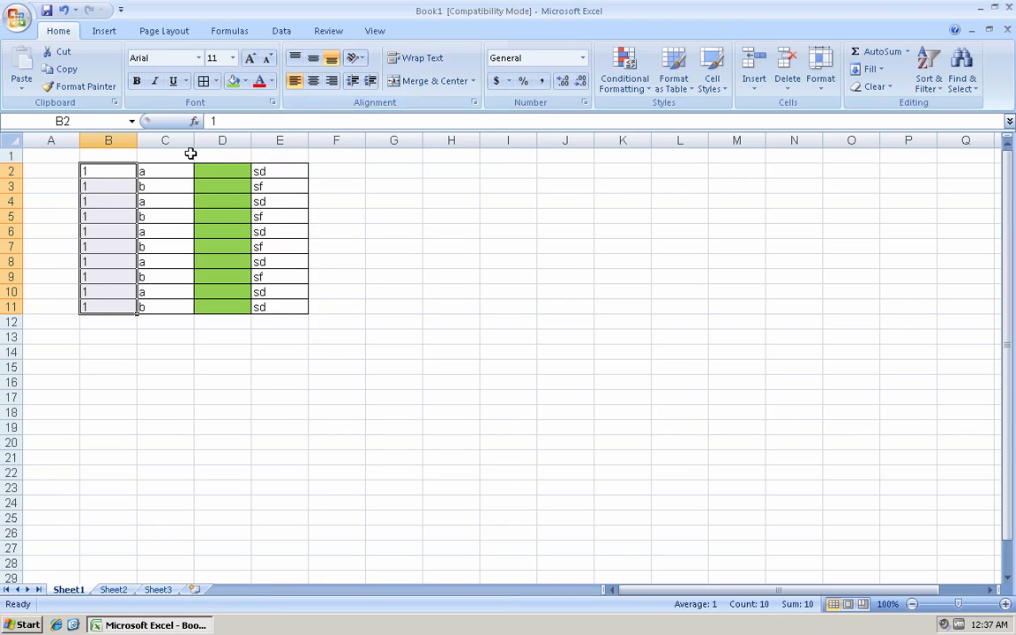
drag(179, 167, 170, 306)
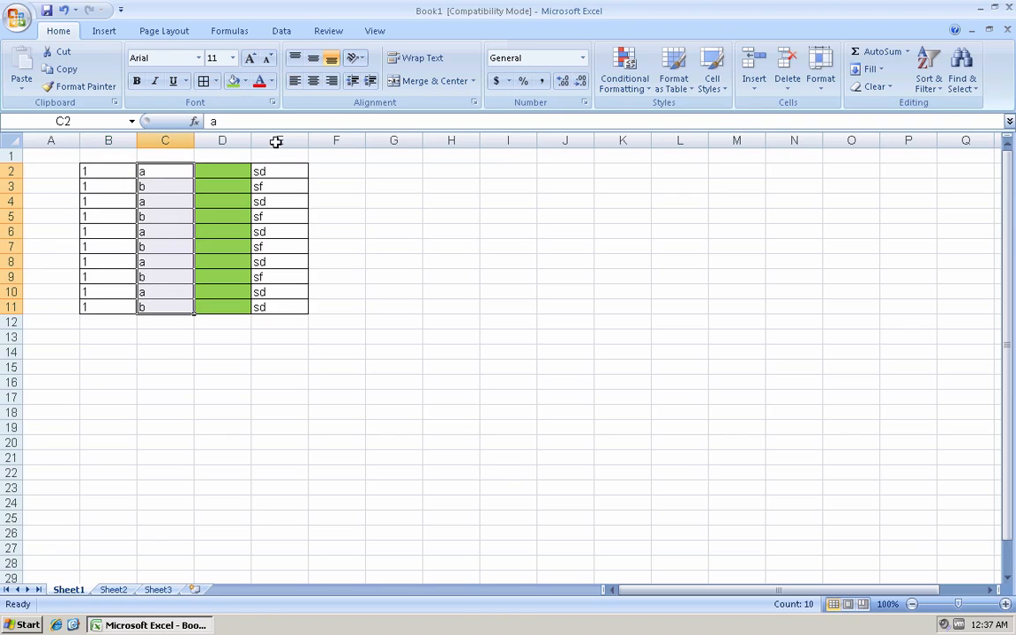
click(315, 86)
- Right-align E2:E11 and try the top and middle vertical alignments before setting bottom alignment
drag(266, 168, 256, 307)
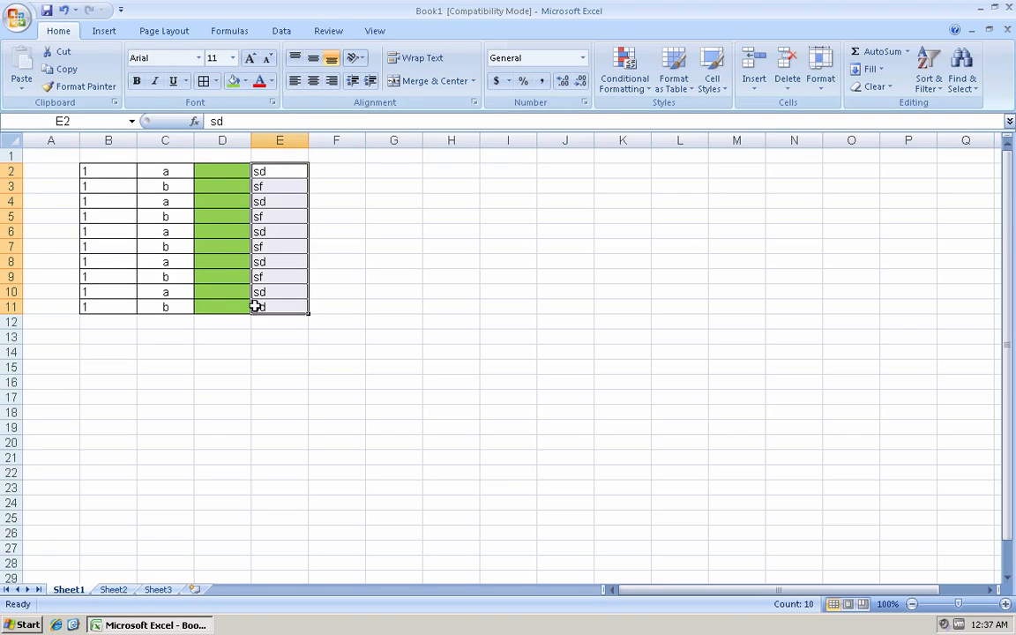
click(331, 81)
click(296, 60)
click(314, 60)
click(332, 60)
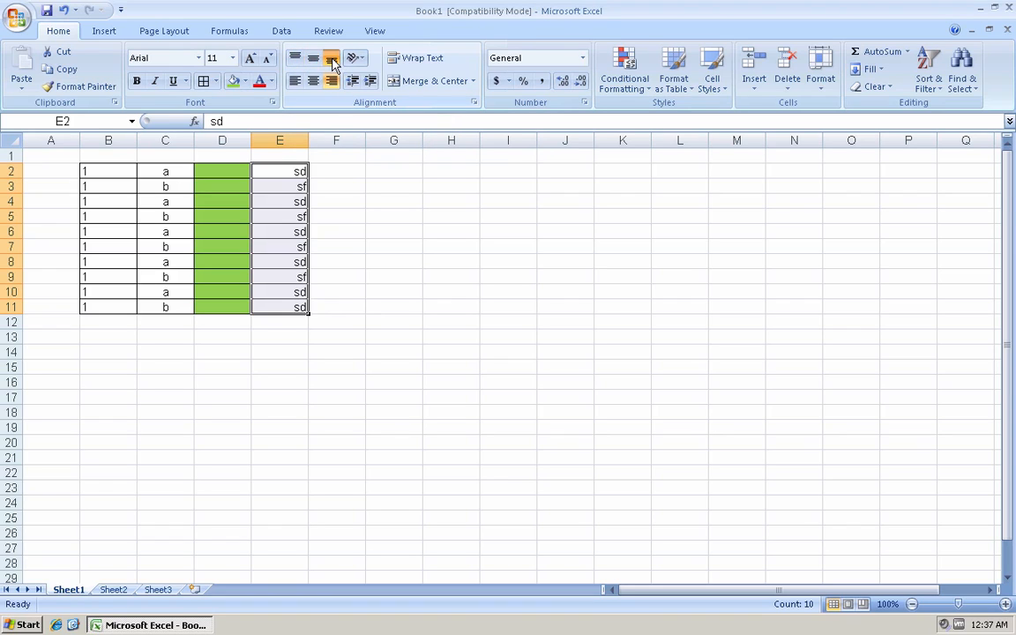
- Format the text in E2:E11 as bold and italic with font size 16
click(138, 82)
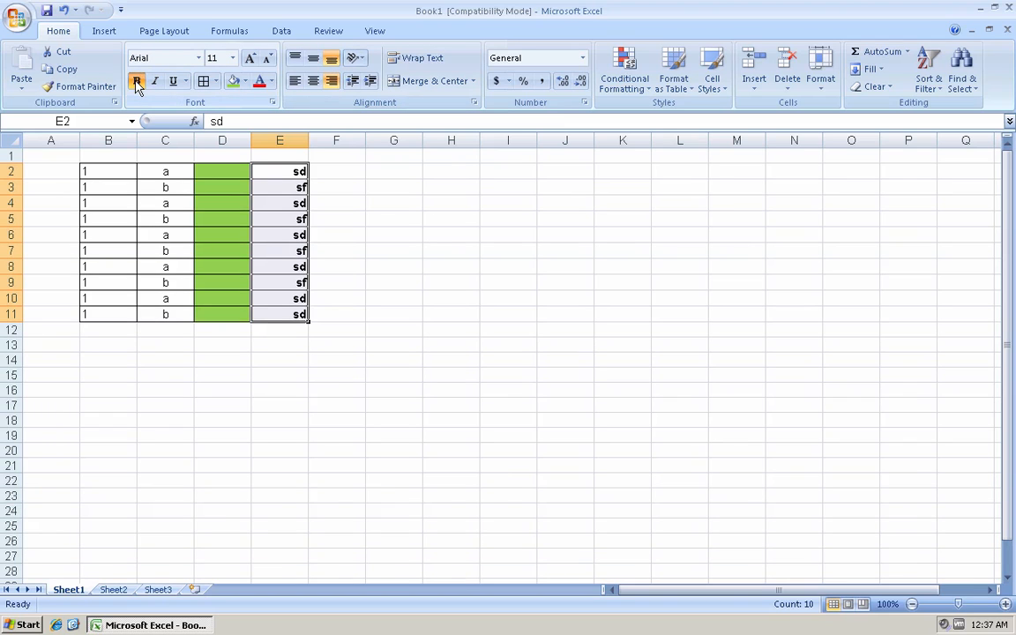
click(155, 82)
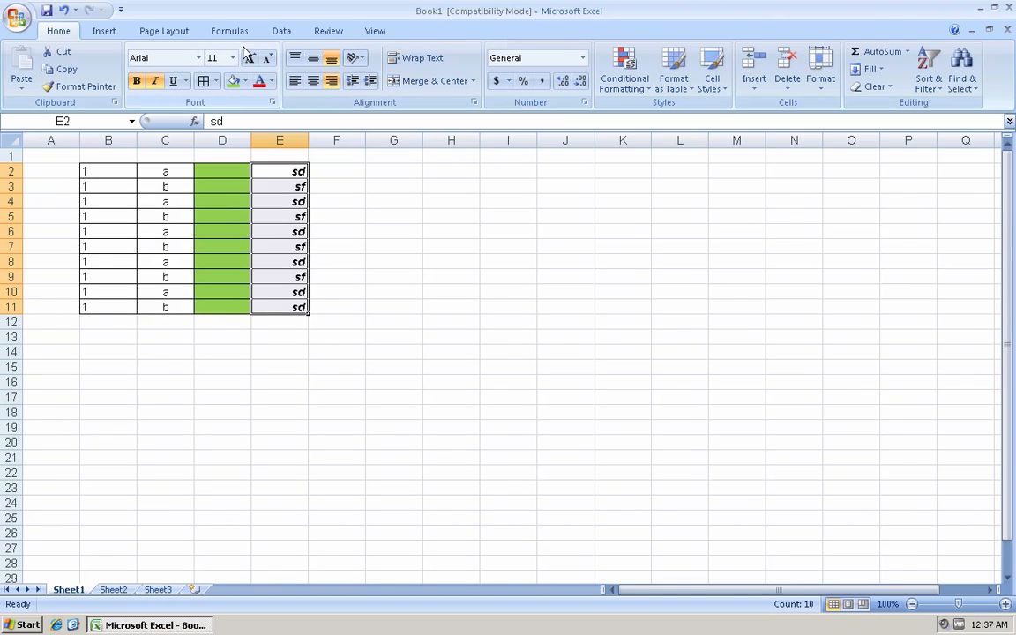
click(234, 58)
click(216, 157)
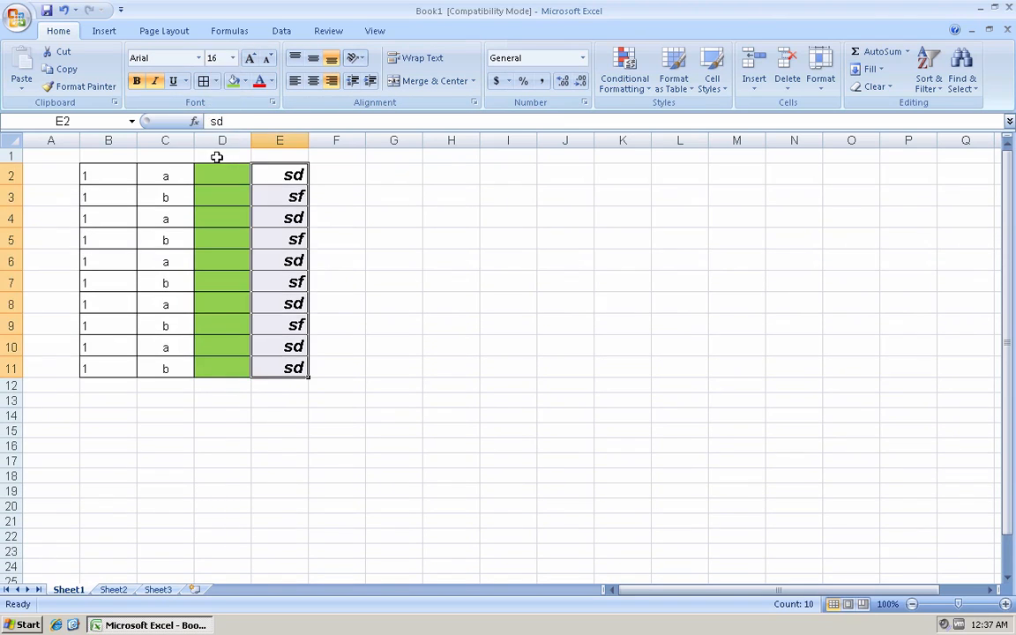
click(330, 218)
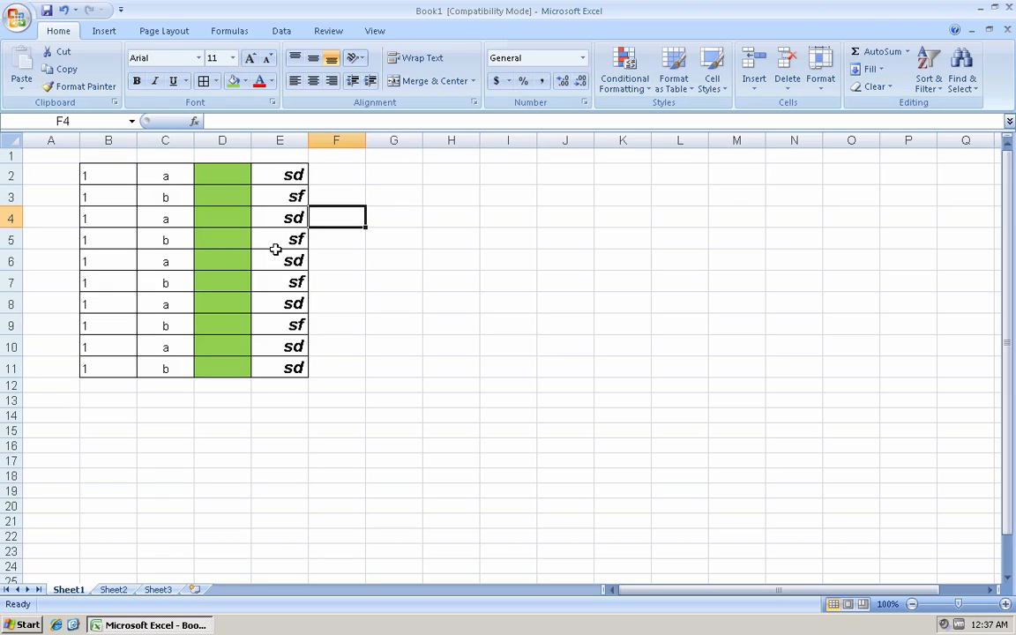
click(638, 86)
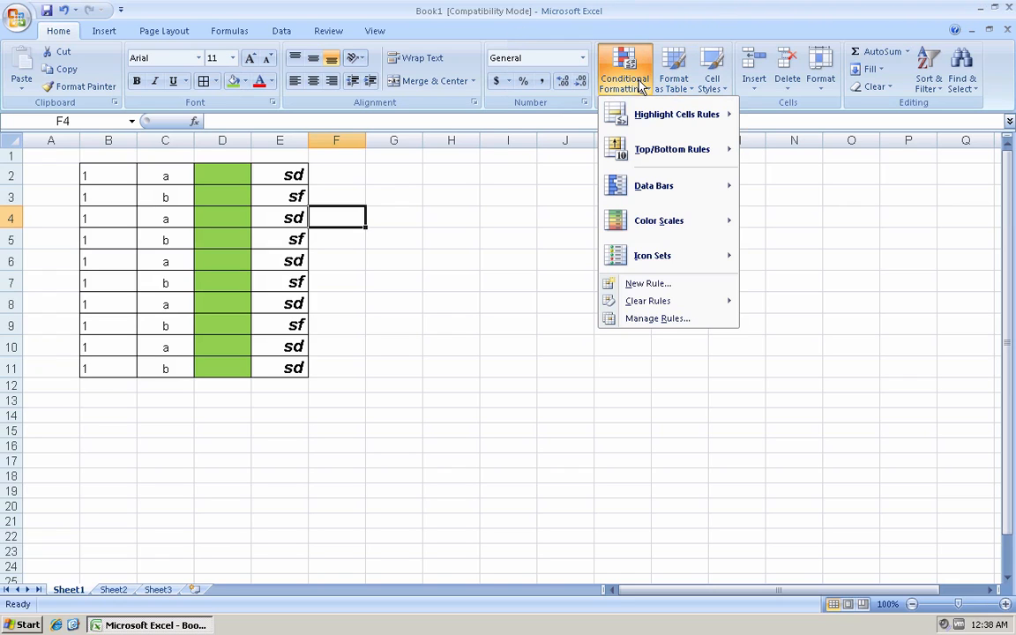
mouse_move(647, 118)
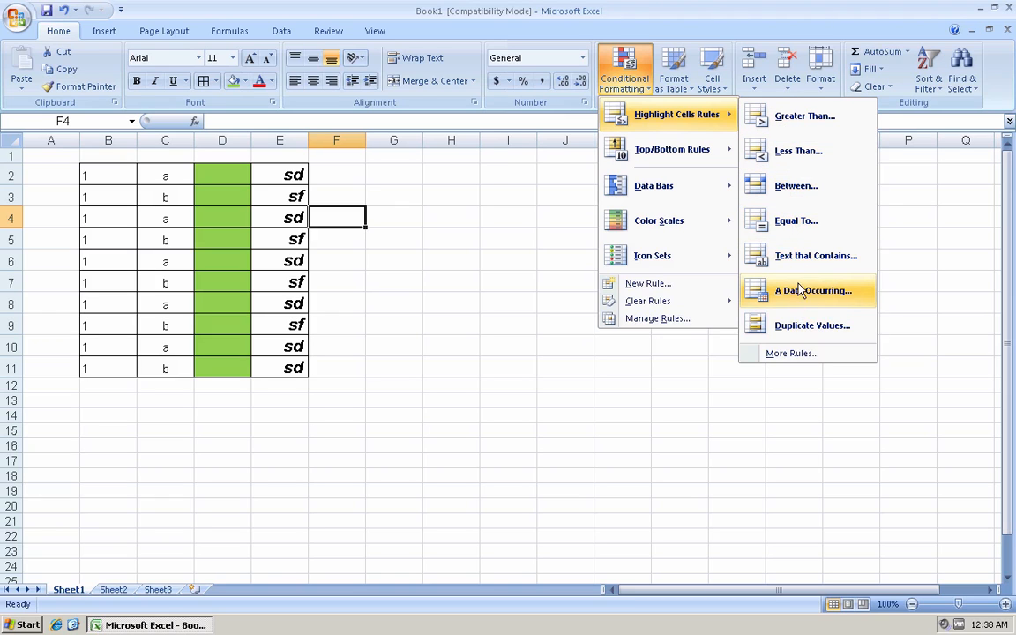
click(159, 157)
- Add a conditional formatting rule to B2:E11 that marks cells containing the text a with Light Red Fill with Dark Red Text
drag(94, 174, 289, 367)
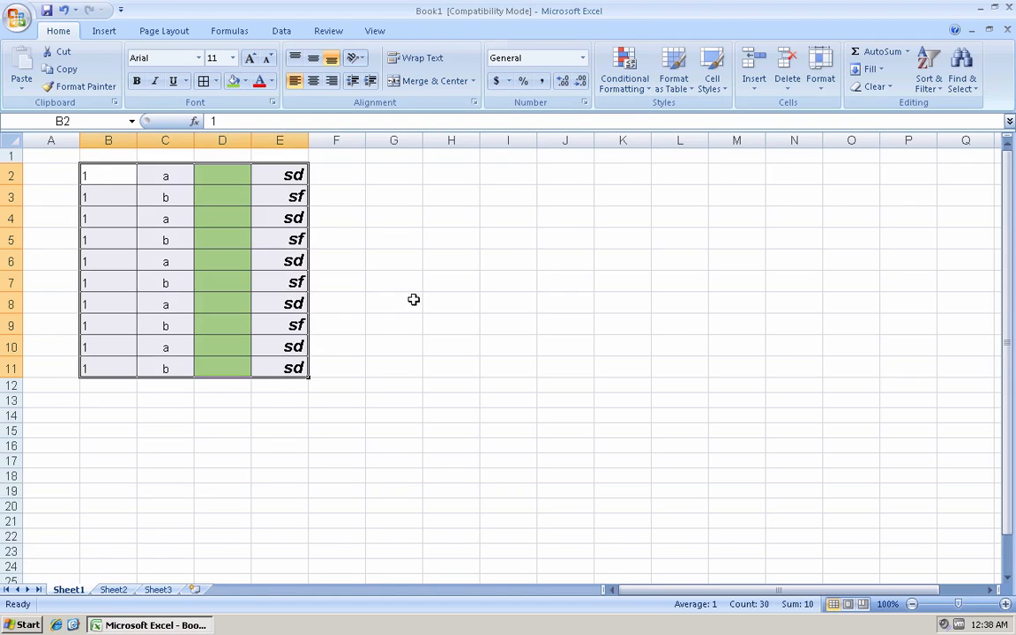
click(626, 81)
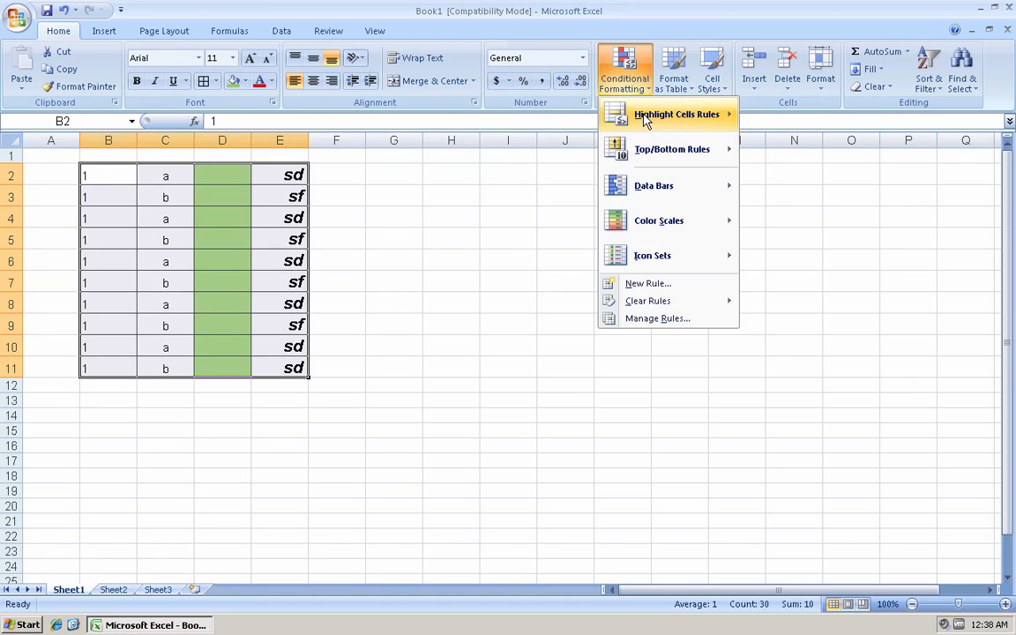
click(783, 254)
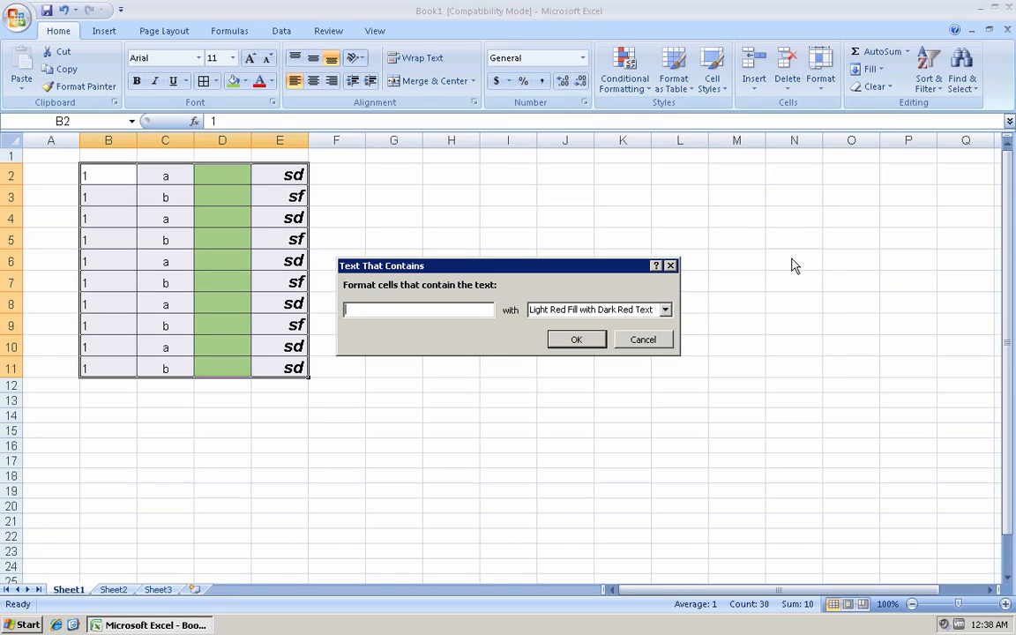
text(a)
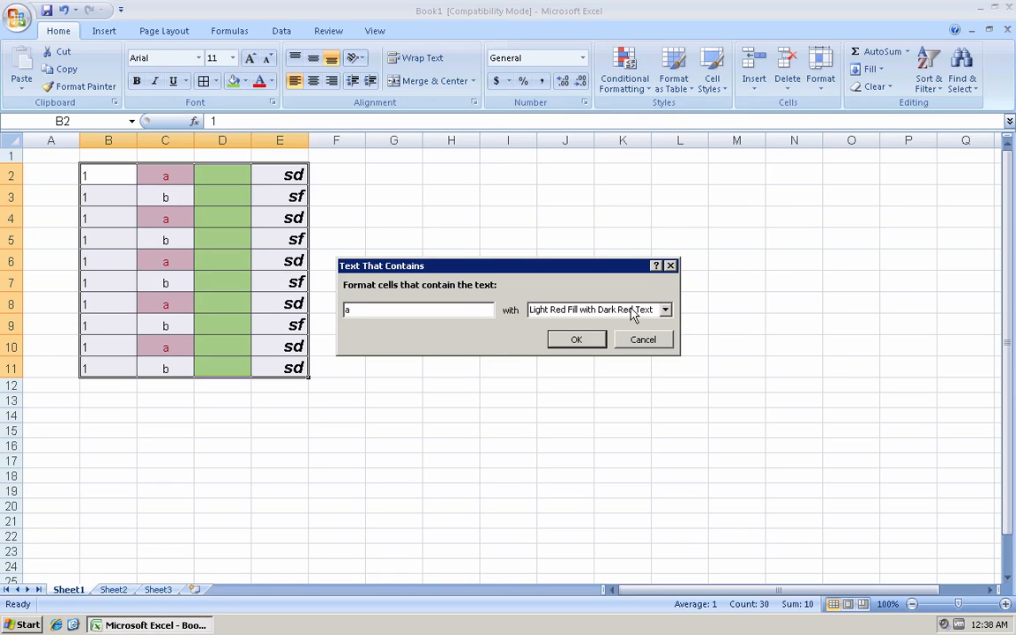
click(574, 342)
click(230, 225)
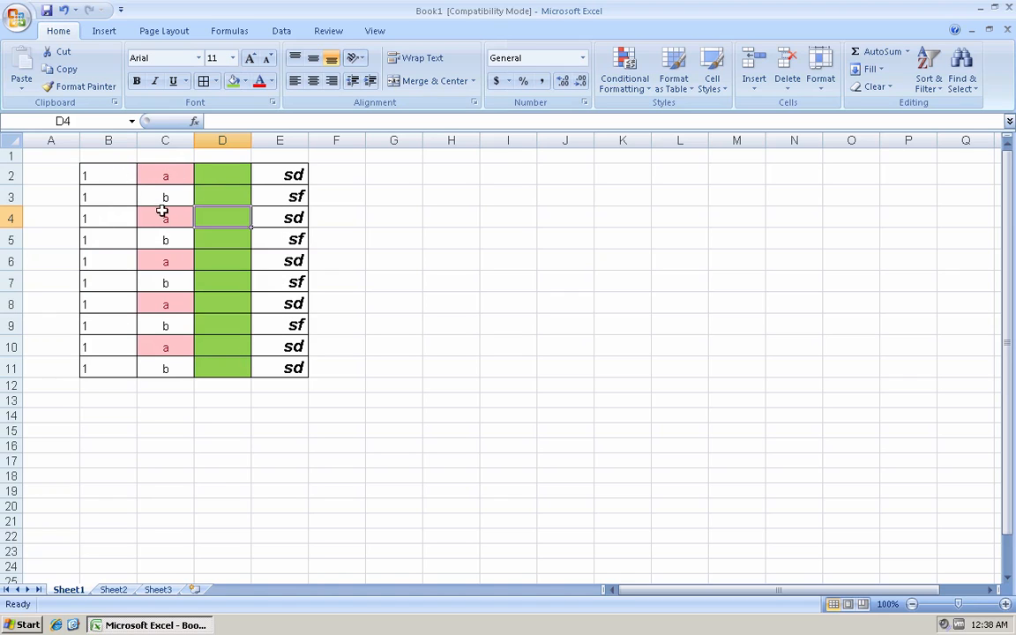
- Test the conditional formatting by entering a in D3, and delete that entry again
click(227, 196)
text(a)
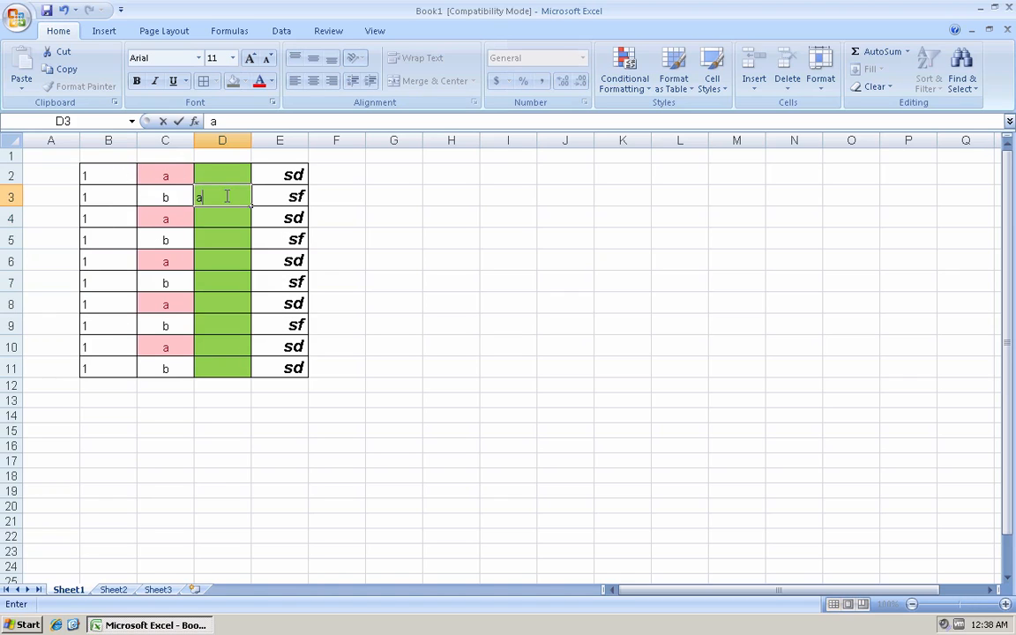
key(Return)
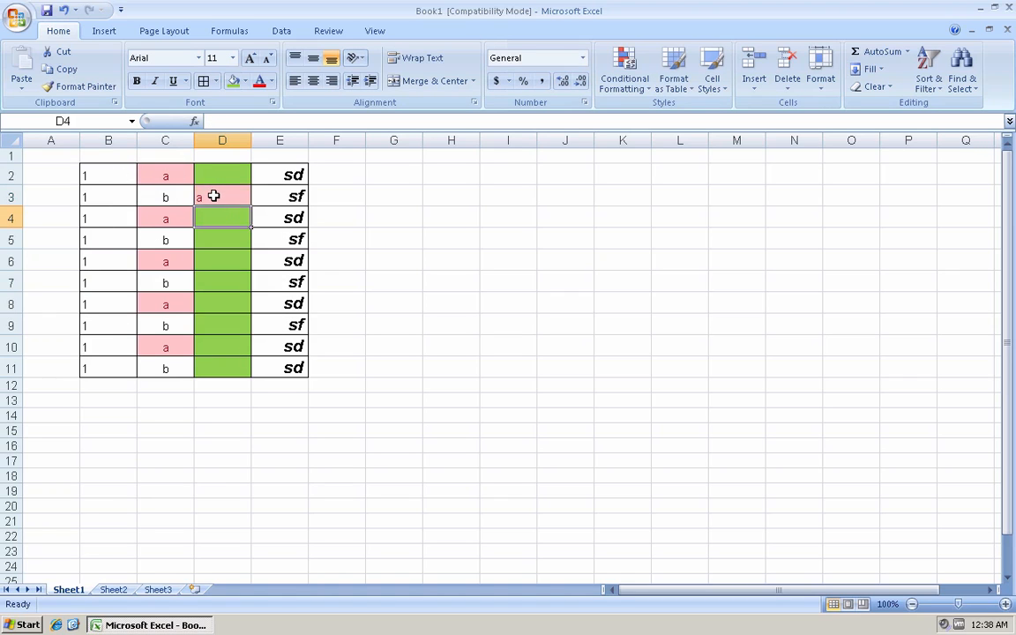
click(216, 197)
key(BackSpace)
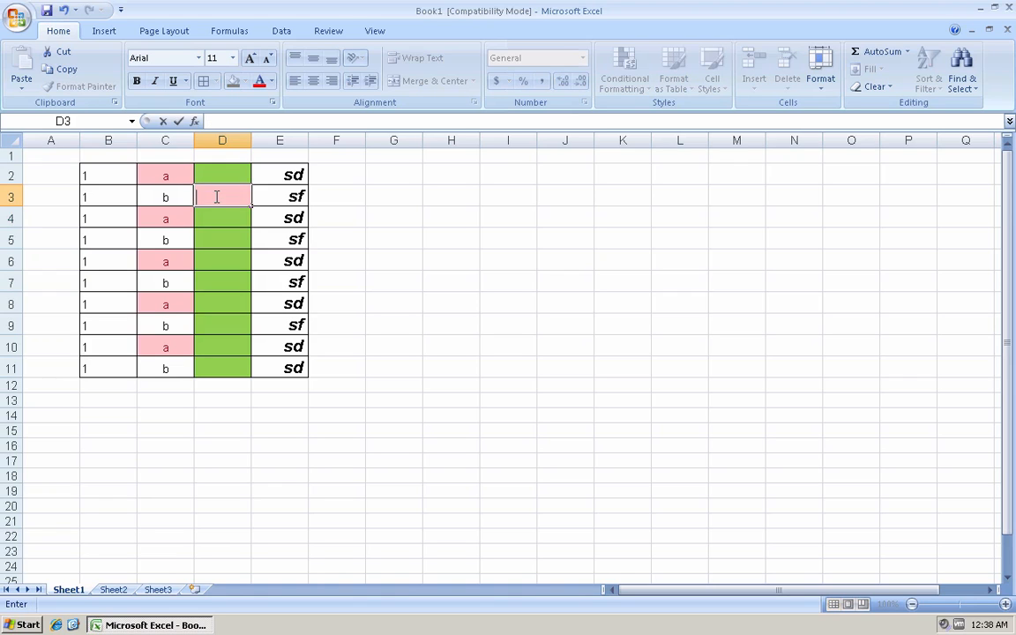
click(217, 219)
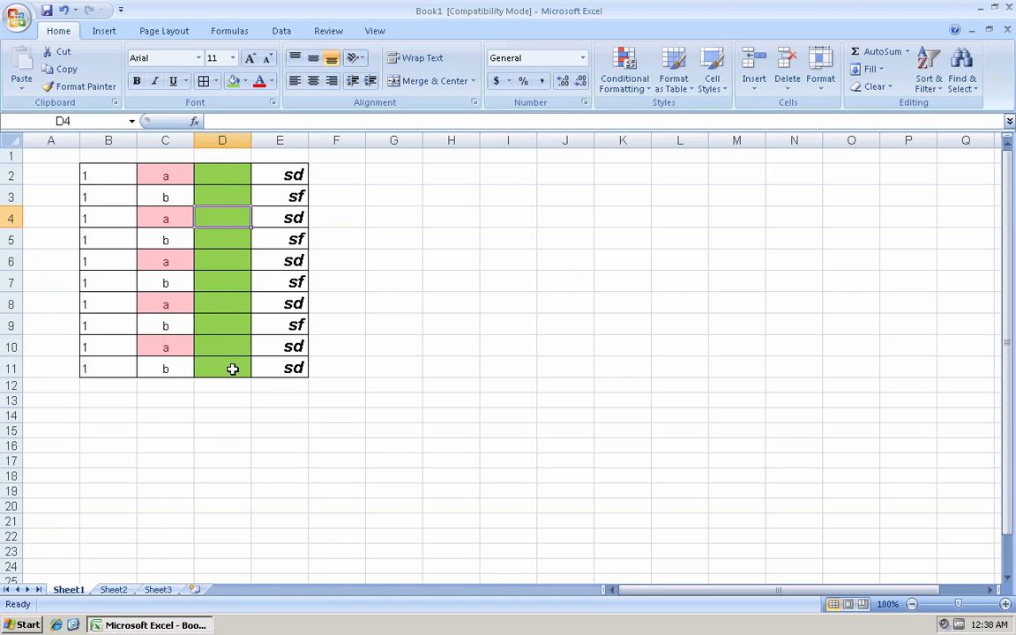
- Enter a in cell D5 of the green column
click(227, 239)
text(a)
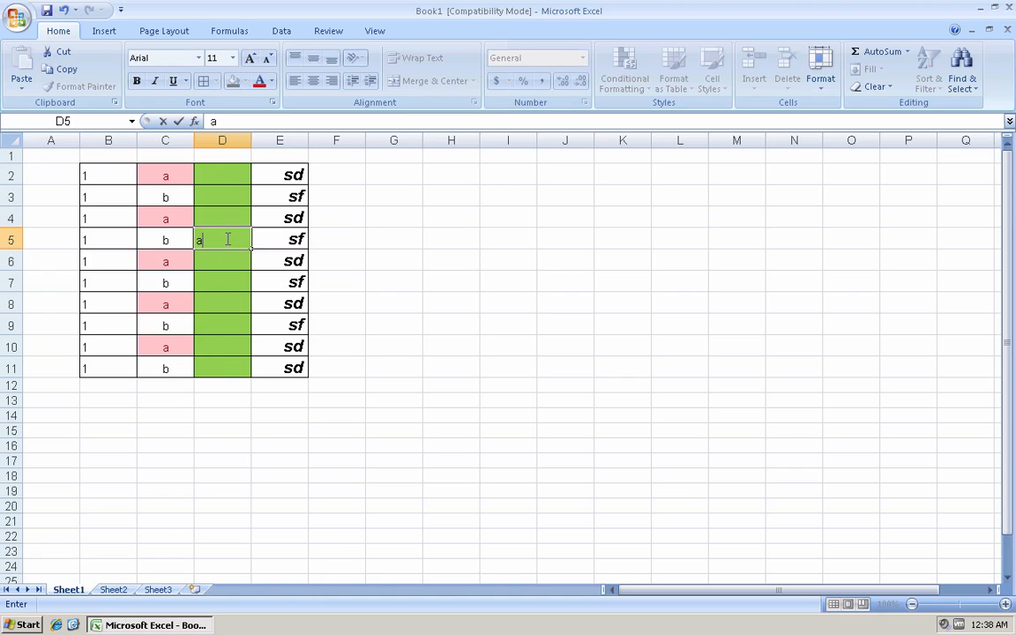
key(Return)
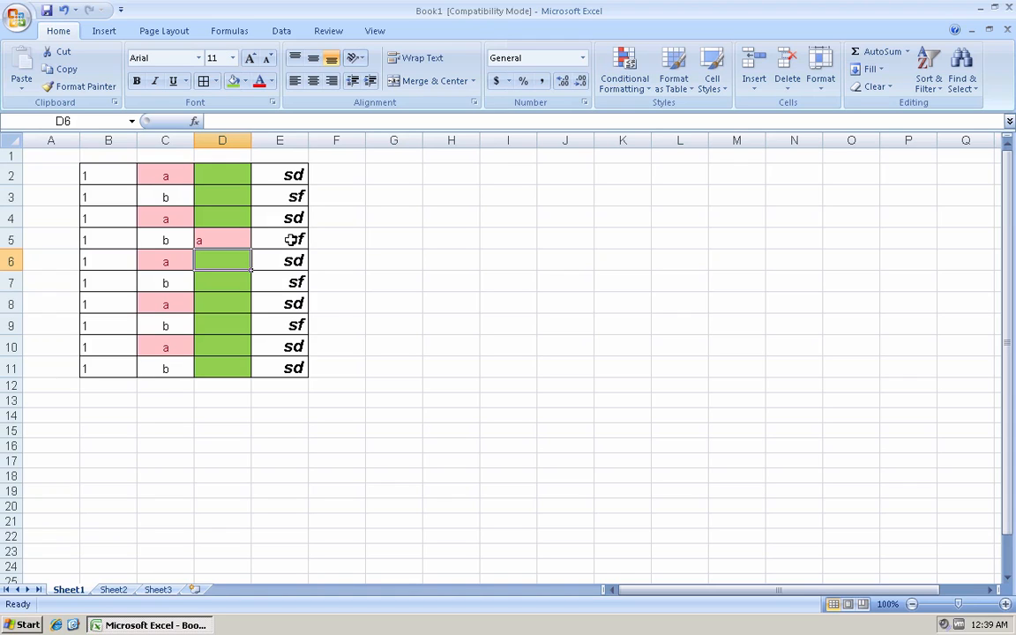
- Clear both the contents and the formats of the range B2:E12
drag(97, 176, 294, 386)
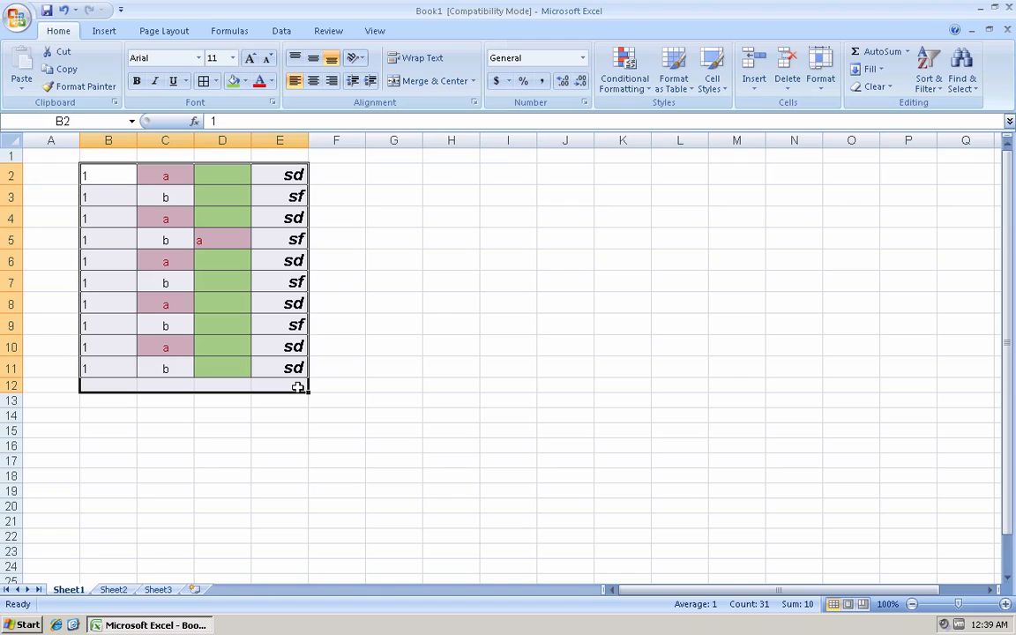
click(891, 88)
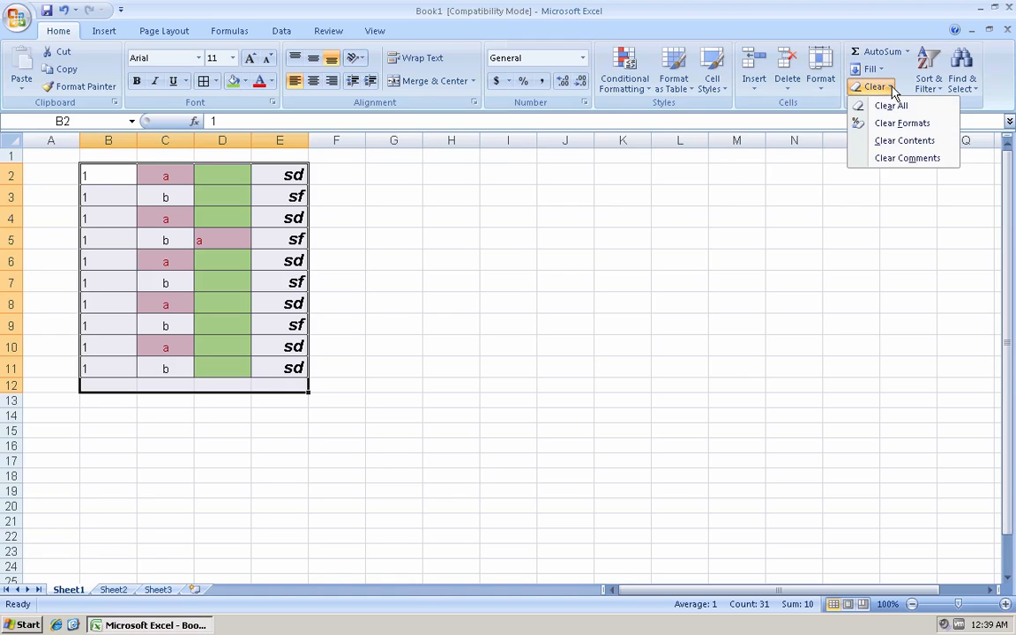
click(891, 142)
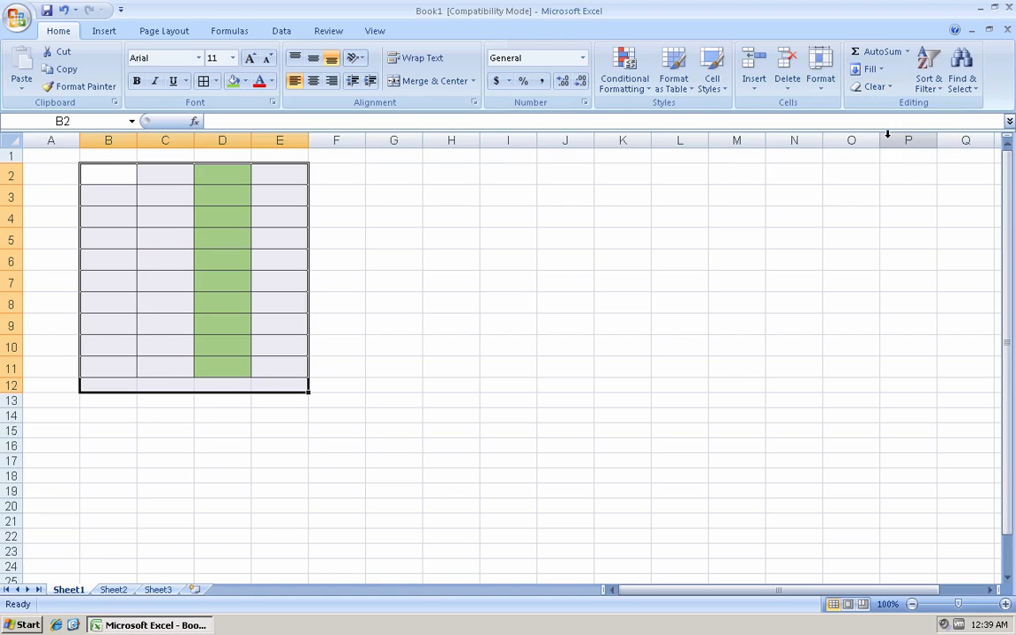
click(886, 88)
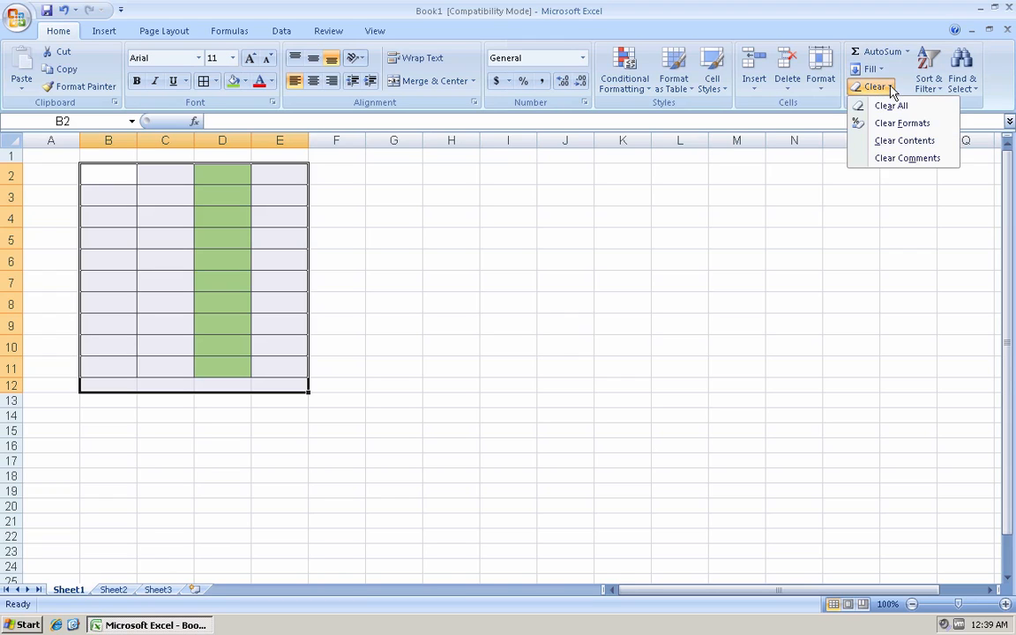
click(895, 123)
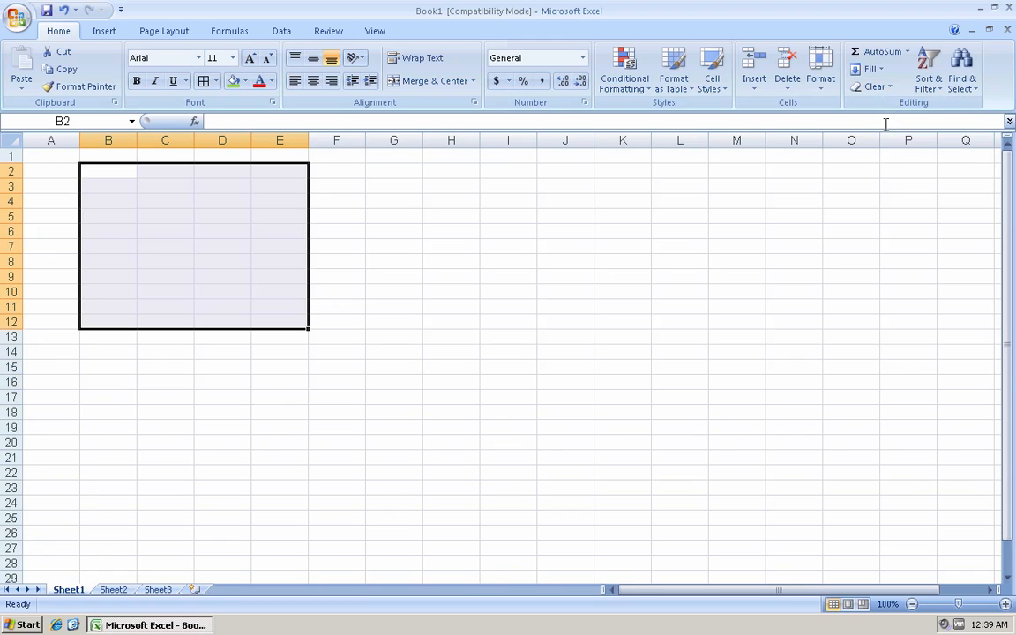
click(427, 307)
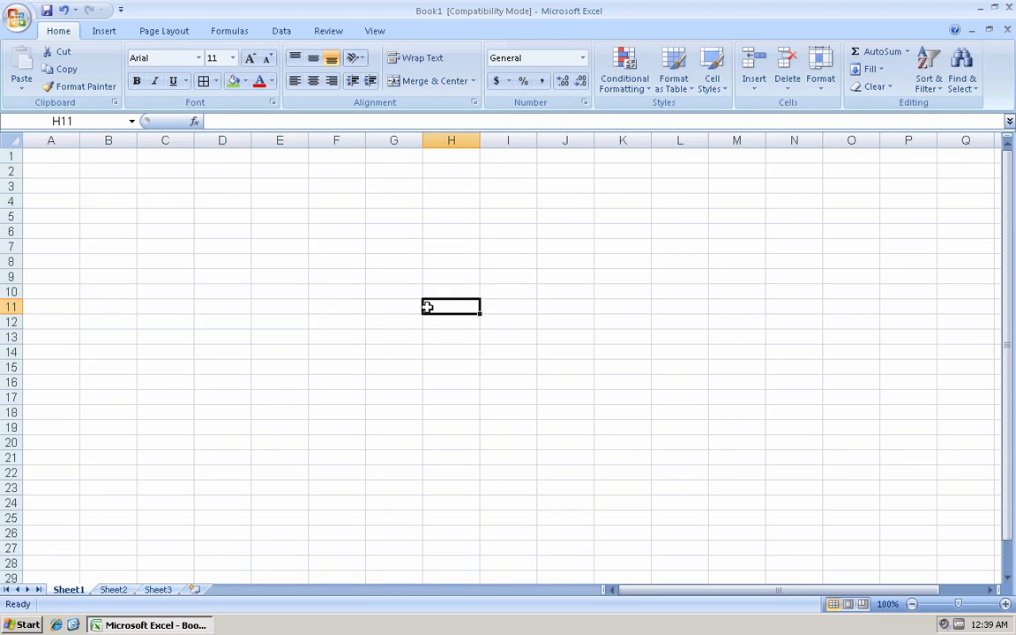
- Enter 1 in A3 and 2 in B3
click(880, 71)
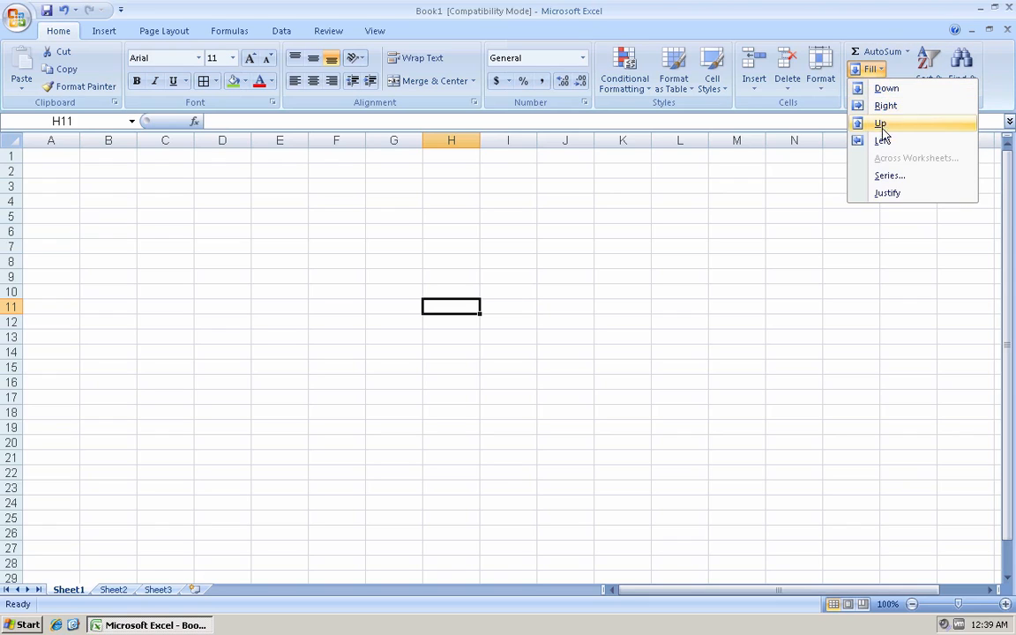
click(77, 188)
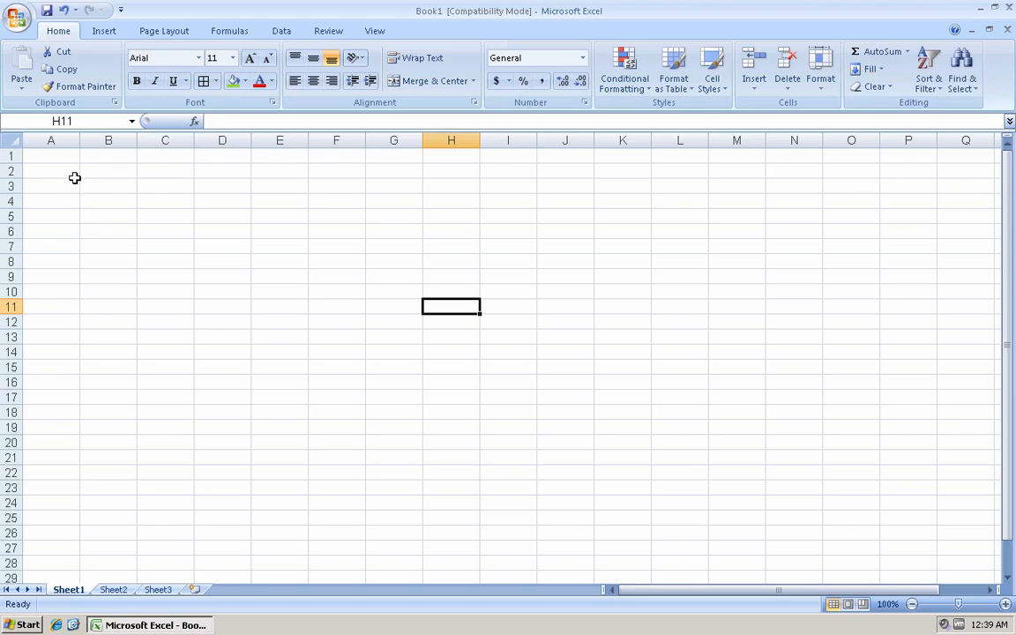
click(74, 183)
text(1)
click(100, 184)
text(2)
click(163, 188)
- Fill A3 rightward into B3 with the Fill command, and set B3 back to 2
drag(72, 183, 101, 186)
click(871, 69)
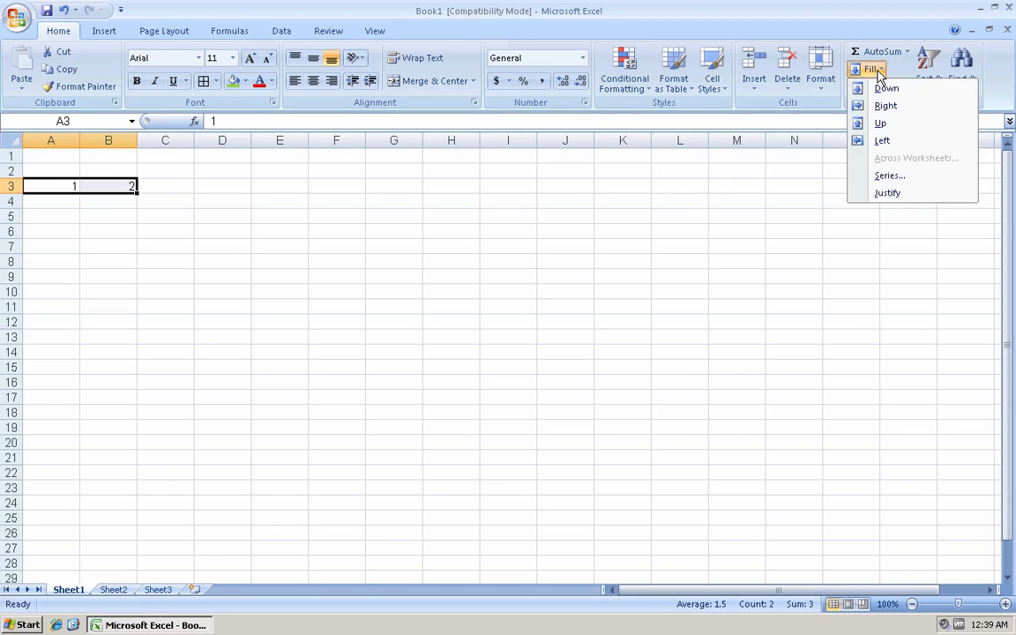
click(885, 106)
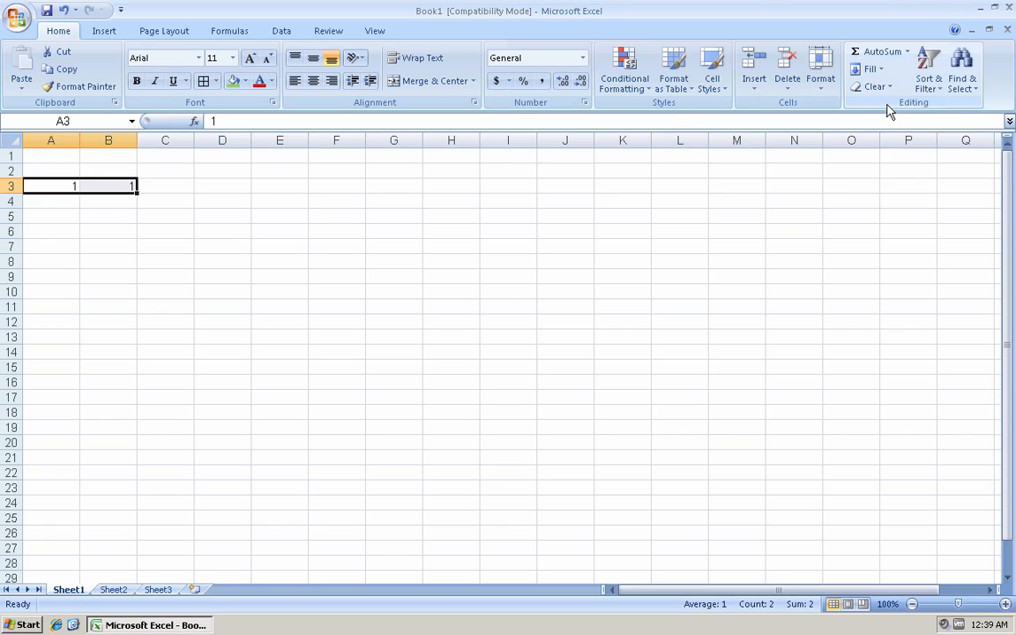
click(126, 188)
text(2)
click(171, 182)
- Auto-fill the number series from A3:B3 across row 3 to L3, and undo the extension
drag(63, 183, 706, 193)
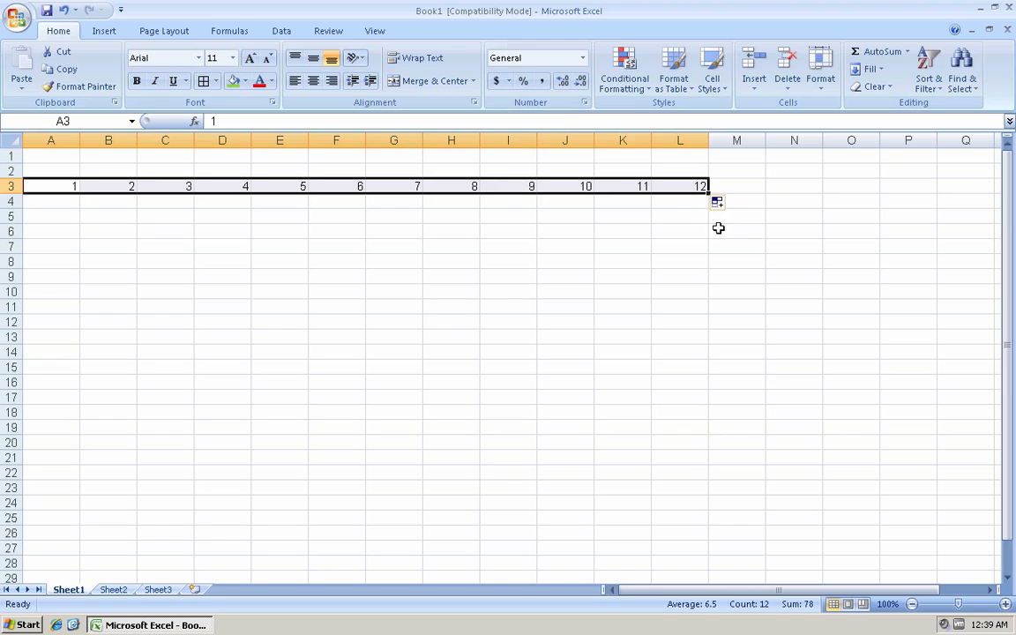
drag(707, 192, 197, 190)
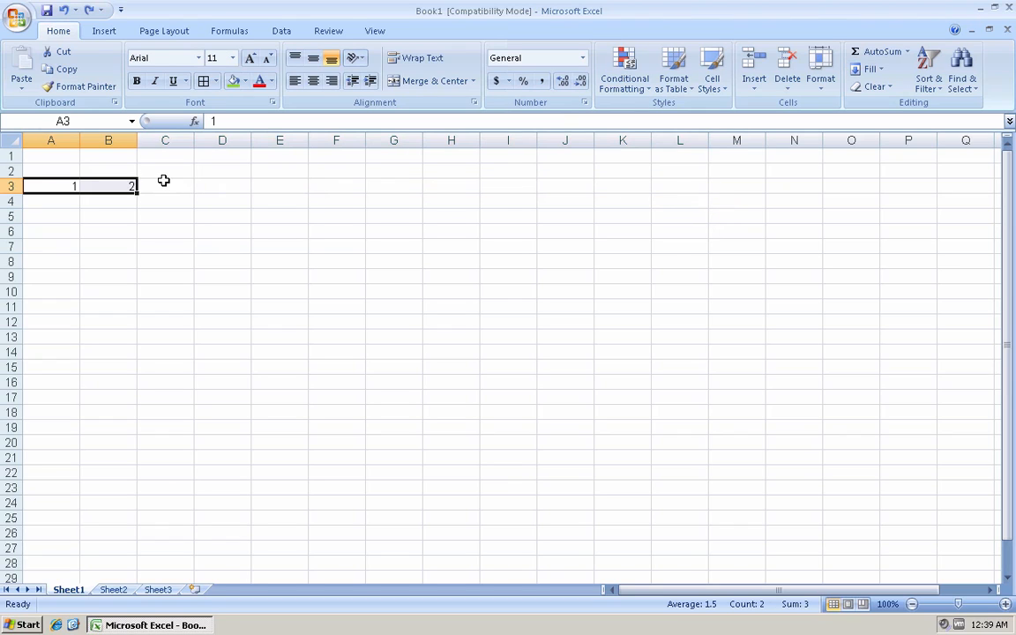
click(164, 185)
- Fill the value of A3 rightward across the range A3:M3 with the Fill command
click(46, 187)
drag(47, 187, 758, 187)
click(871, 69)
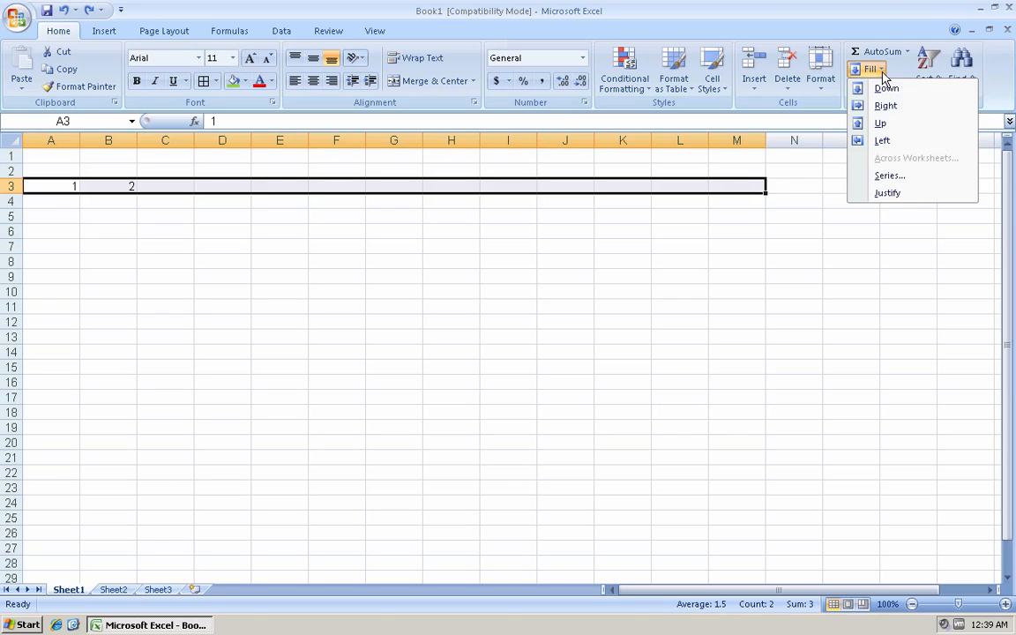
click(882, 105)
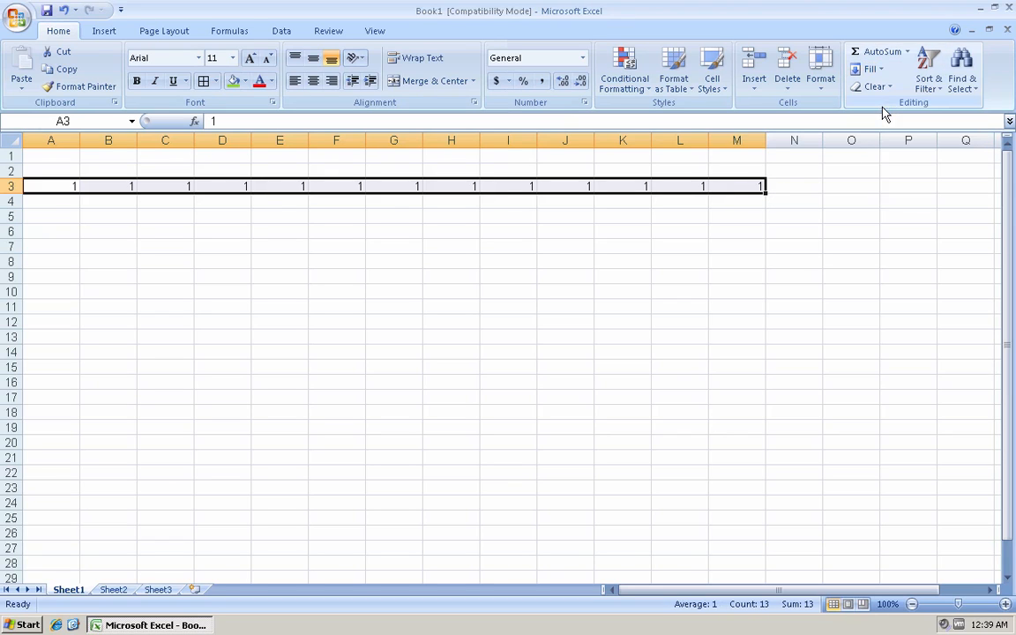
- Clear only the contents of the range A3:M3
click(69, 185)
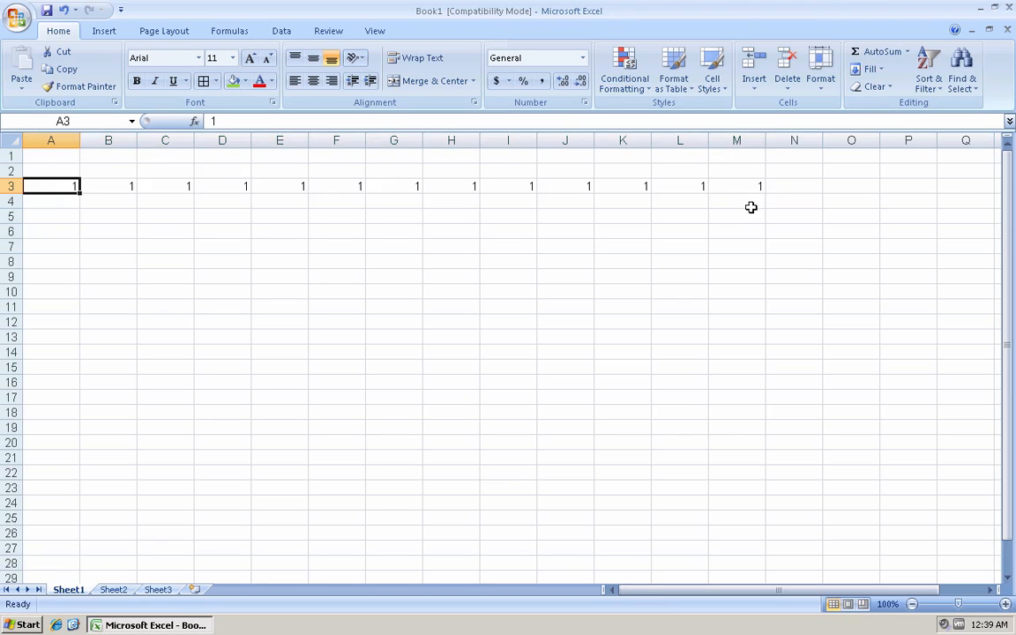
drag(748, 189, 48, 186)
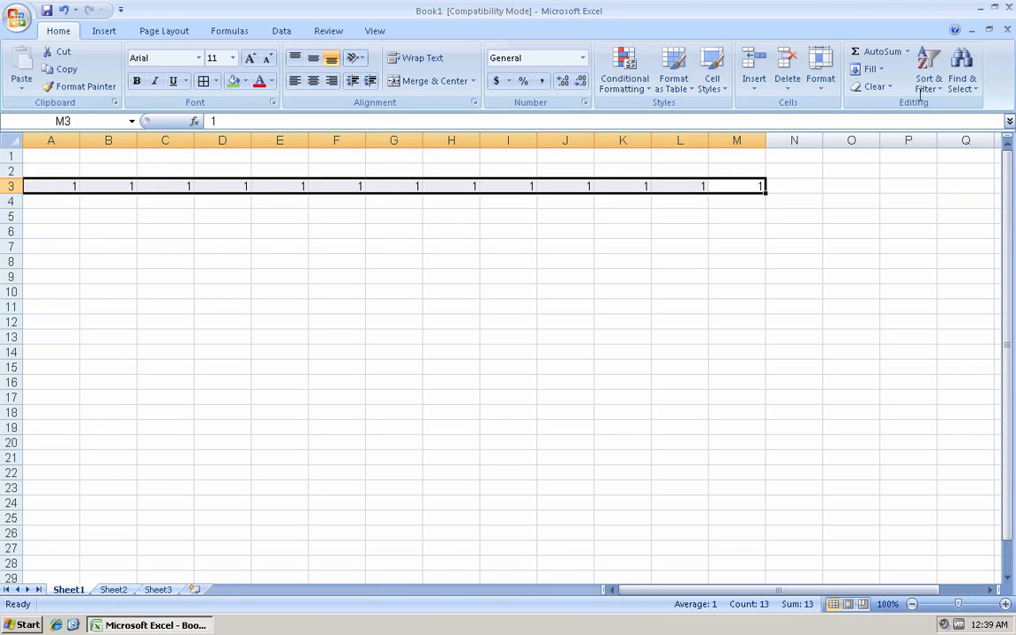
click(885, 88)
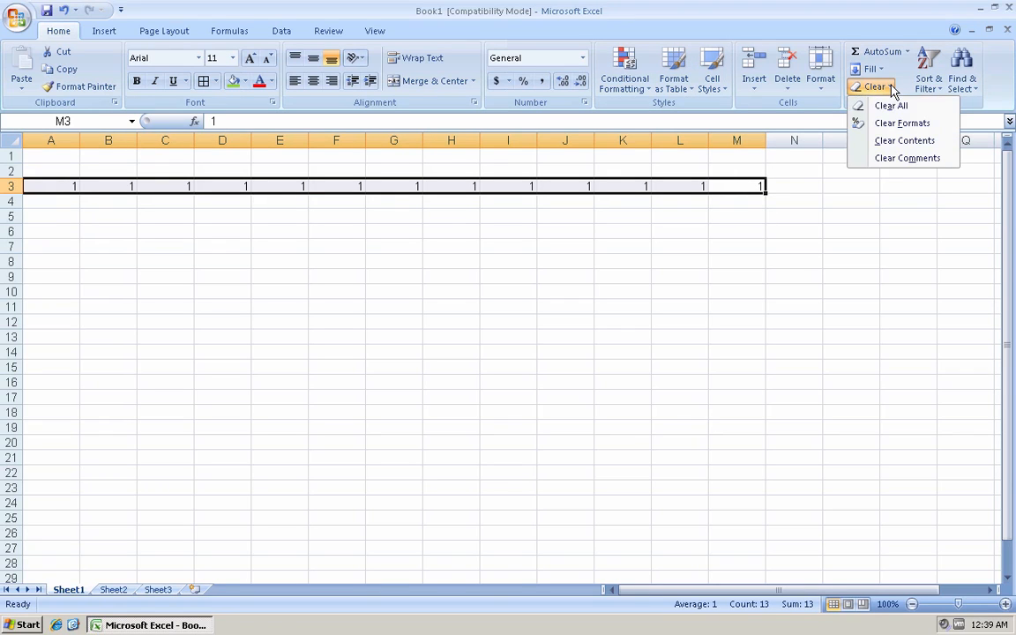
click(895, 140)
click(805, 187)
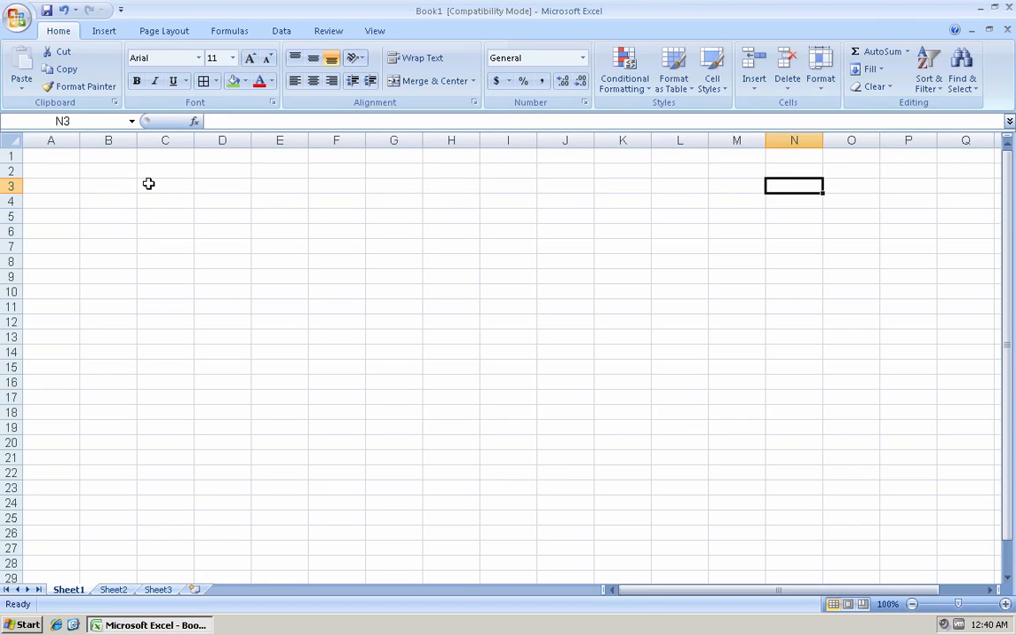
- Enter 1 in A2 and 2 in A3
click(47, 170)
text(1)
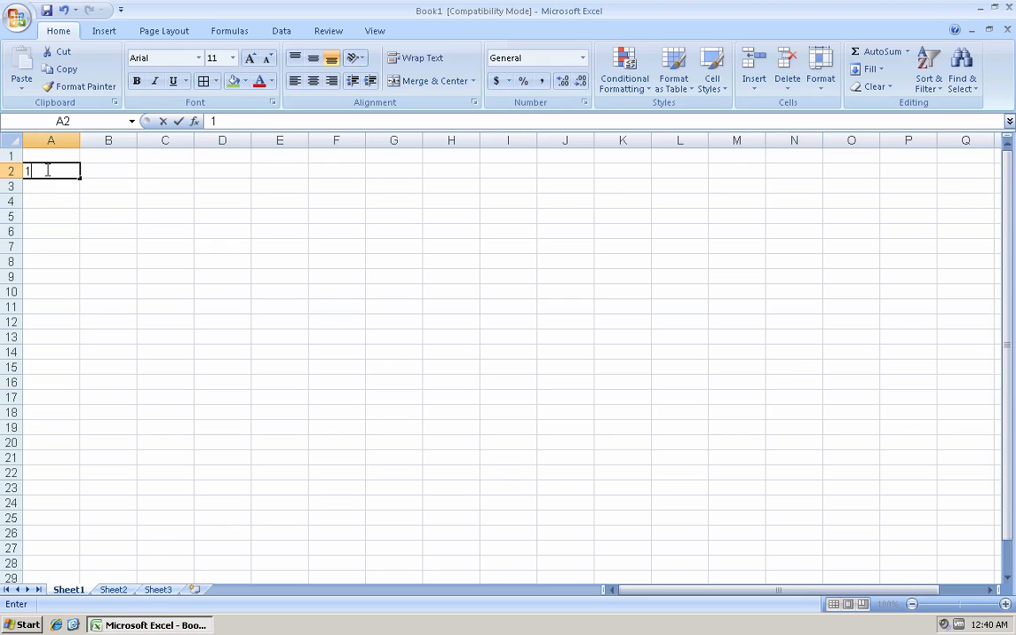
click(47, 185)
text(2)
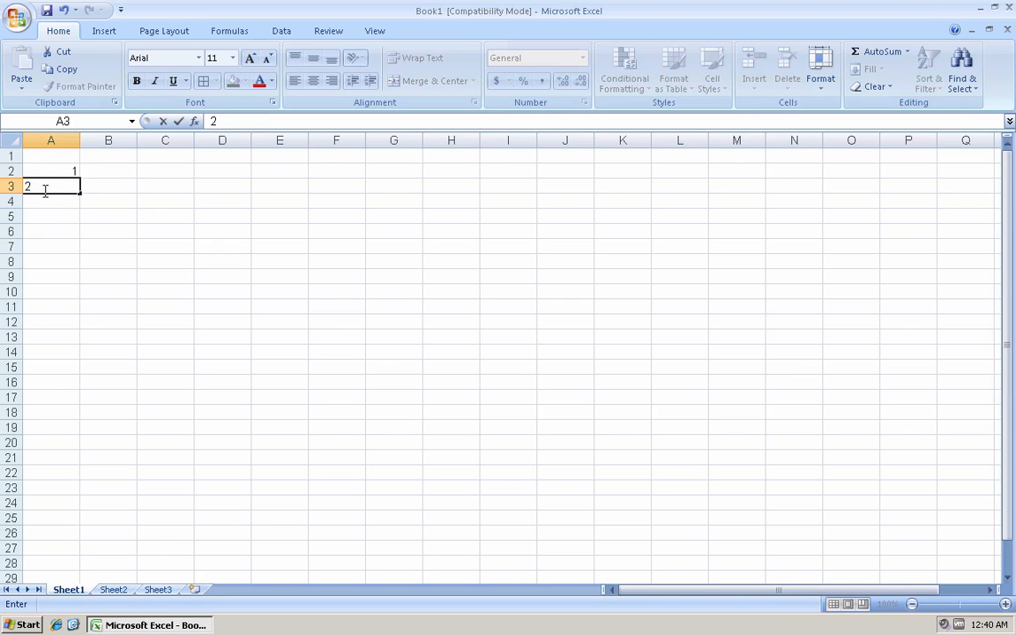
- Insert an AutoSum total of A2:A3 in cell A4
click(47, 203)
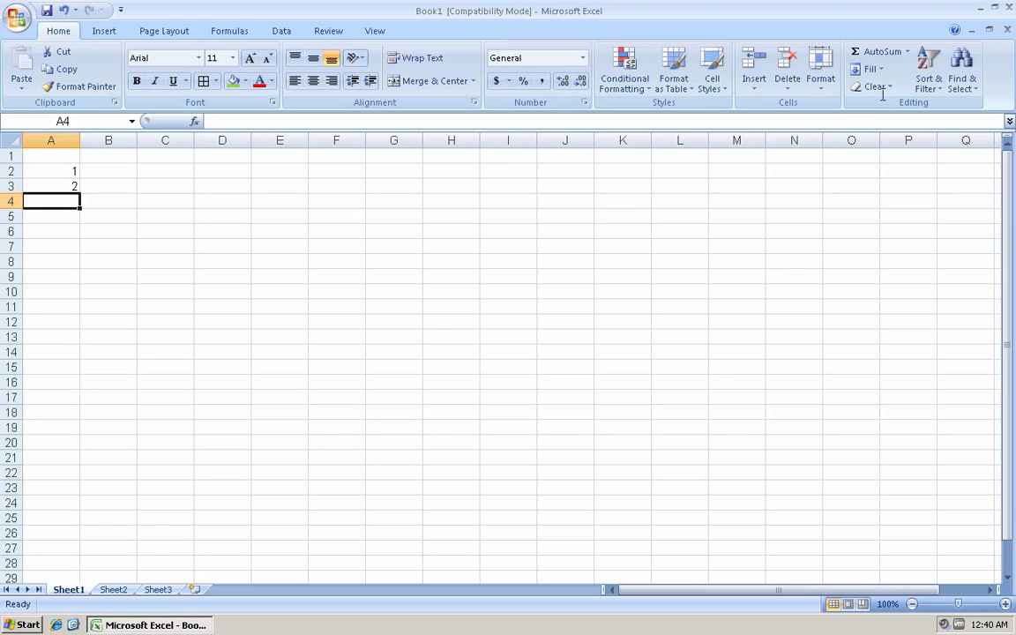
click(908, 52)
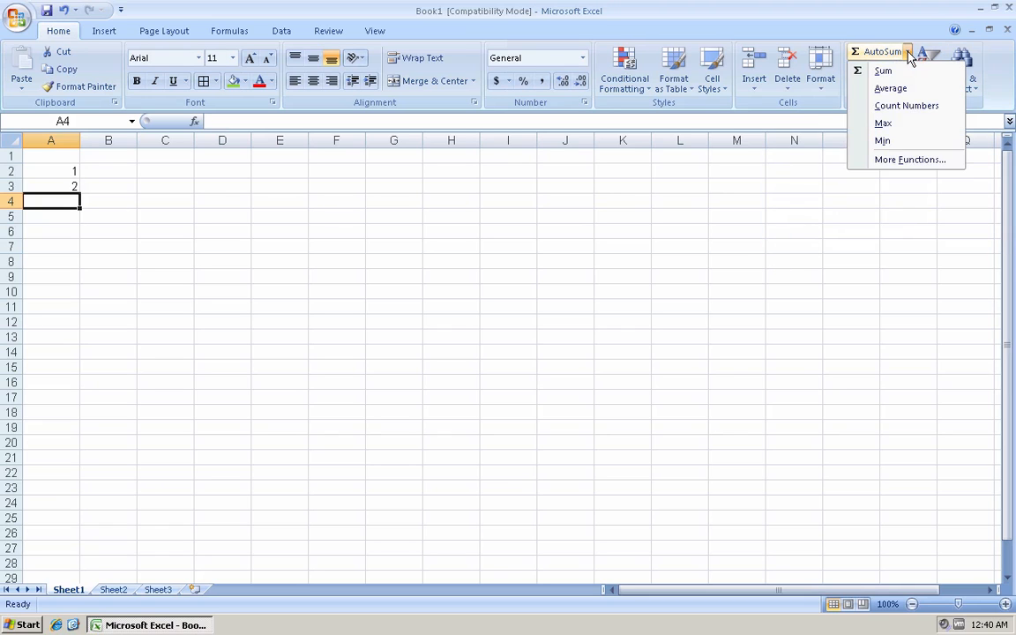
click(883, 70)
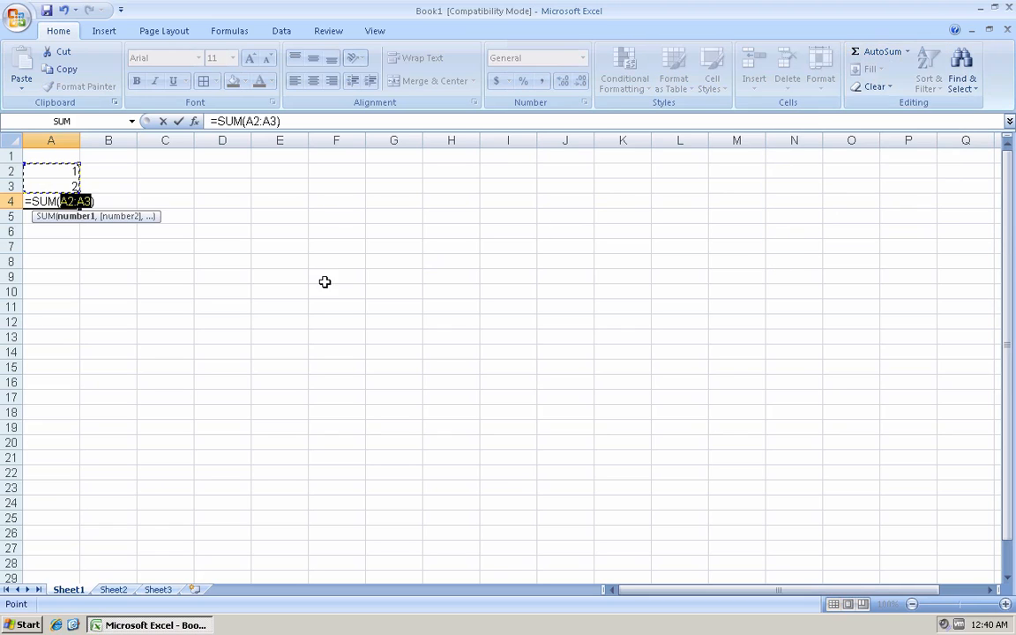
key(ctrl+Return)
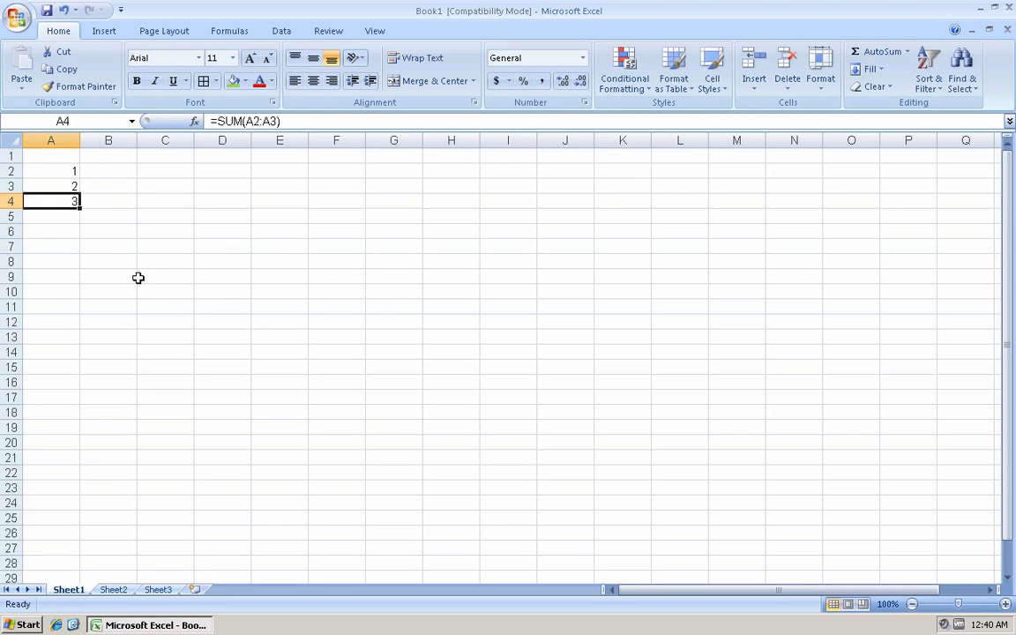
- Copy the values of A2:A3 into B2:B3 by auto-fill, and calculate their average in B4
drag(72, 169, 131, 194)
click(118, 204)
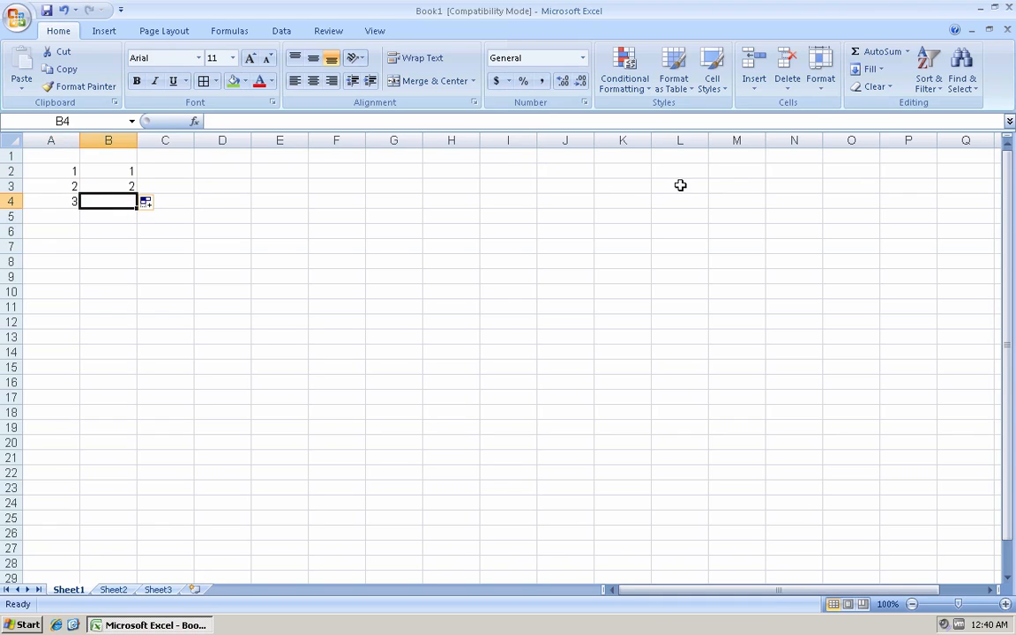
click(906, 52)
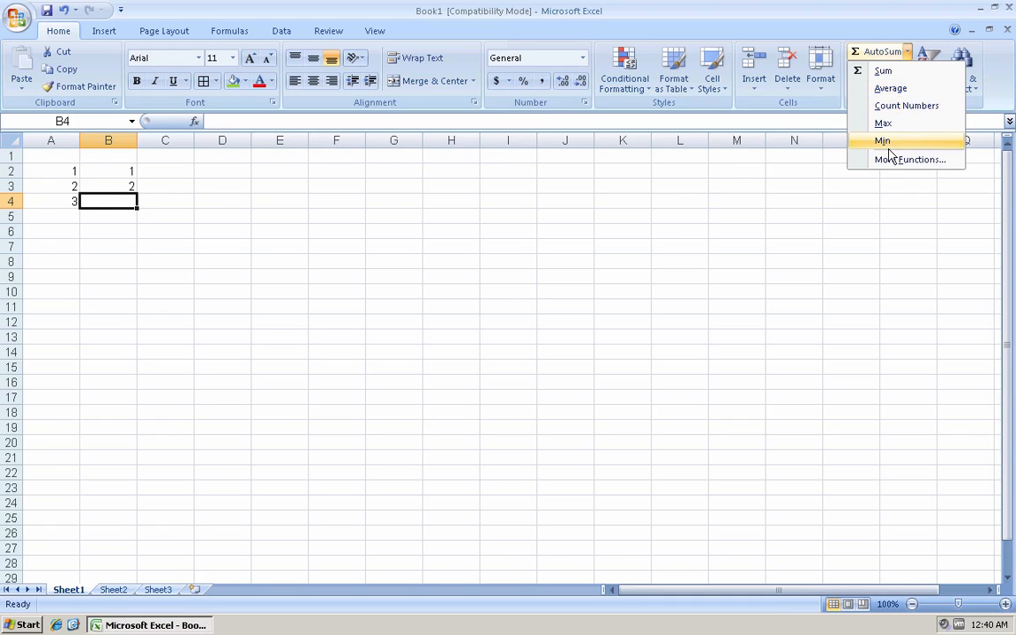
click(890, 88)
key(Return)
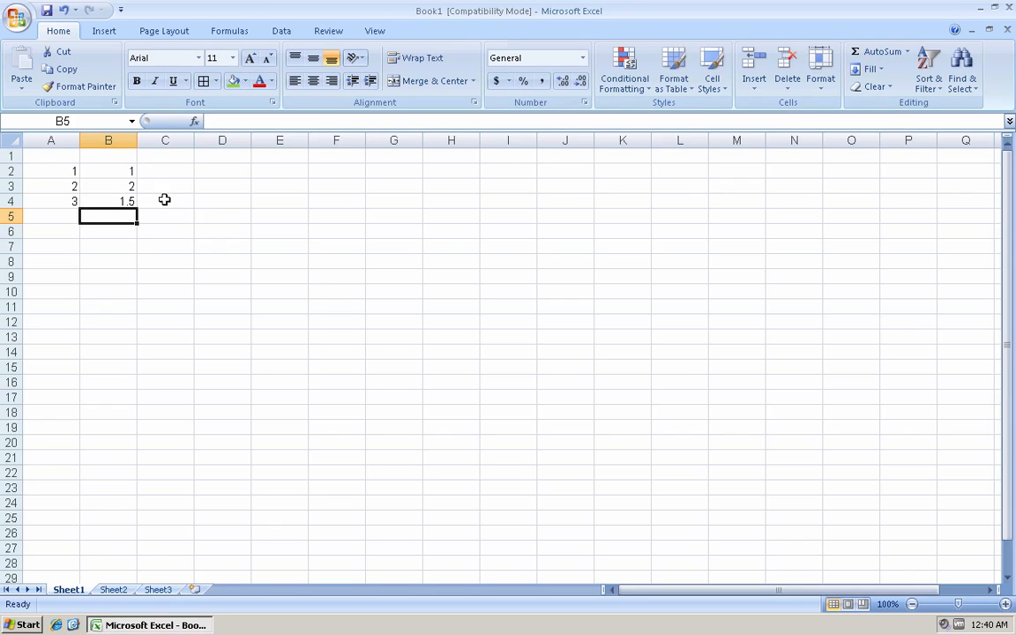
- Auto-fill the values of B2:B3 across to column E
click(128, 177)
key(shift+Down)
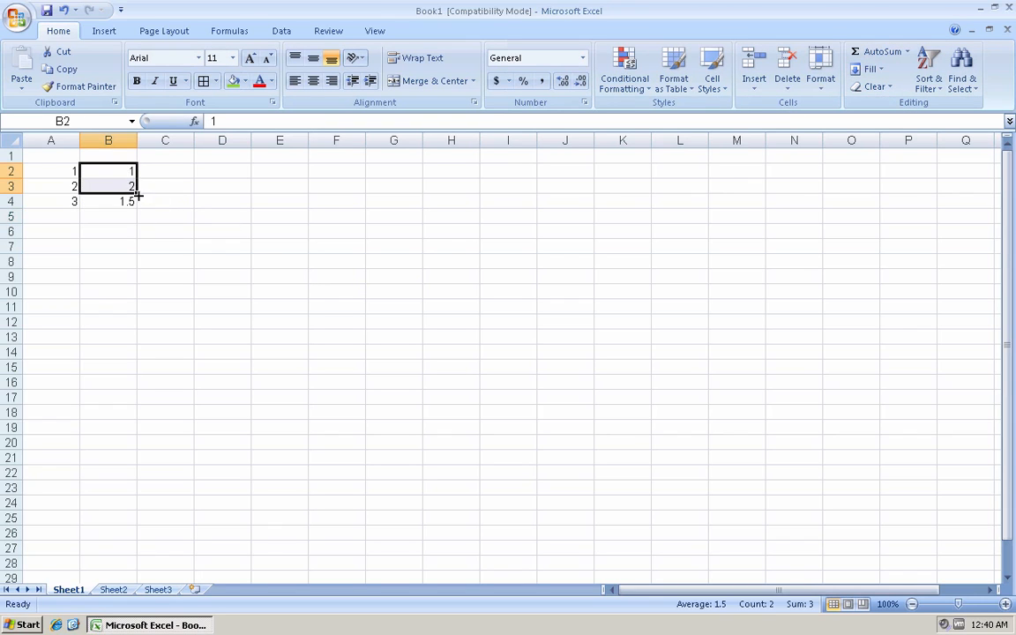
drag(136, 190, 283, 198)
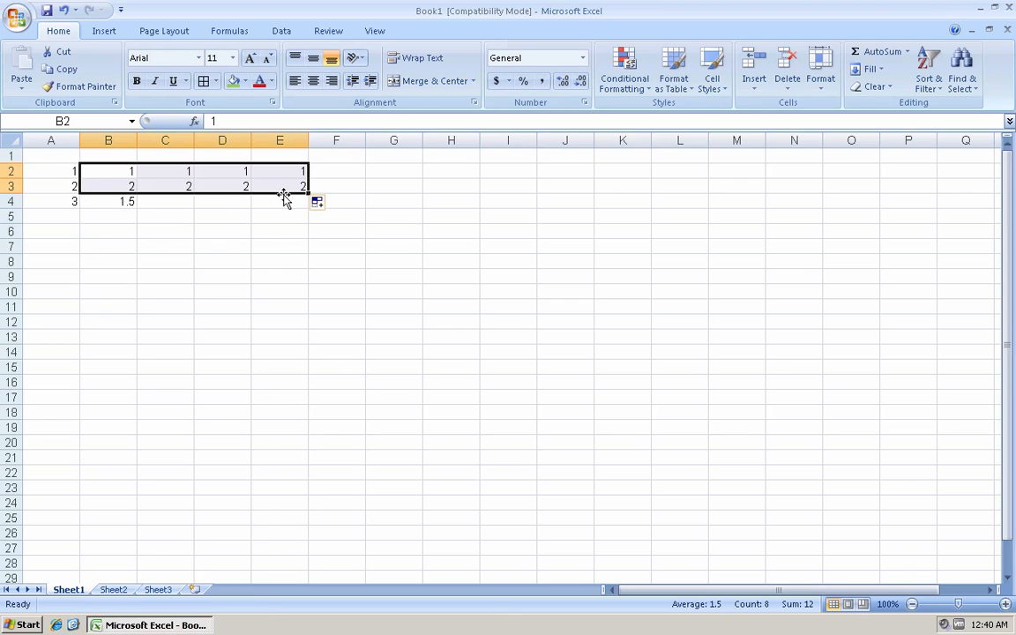
click(185, 203)
click(900, 53)
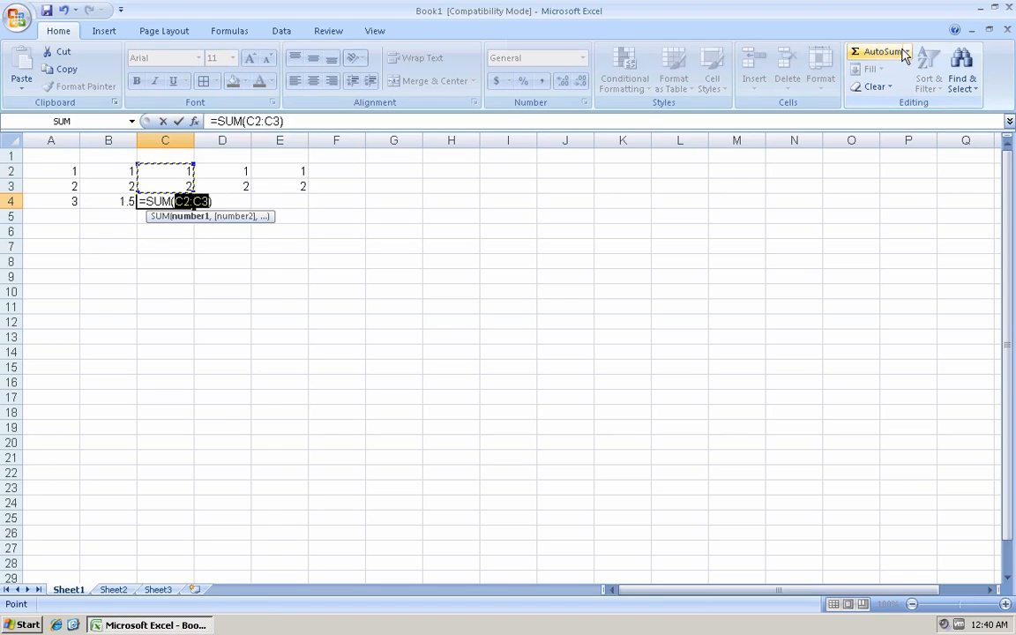
click(908, 53)
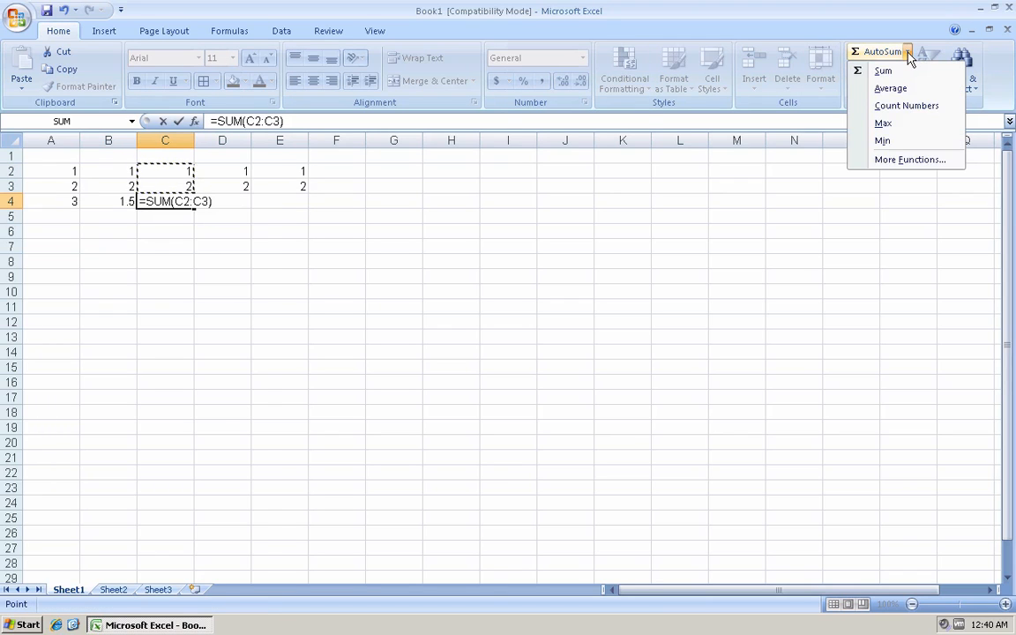
click(898, 108)
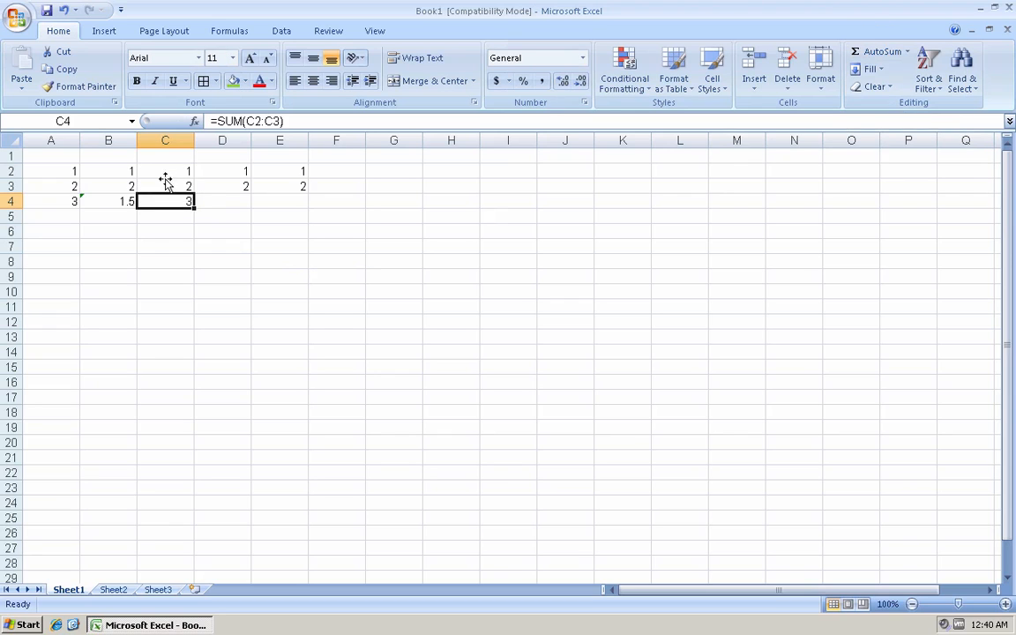
key(BackSpace)
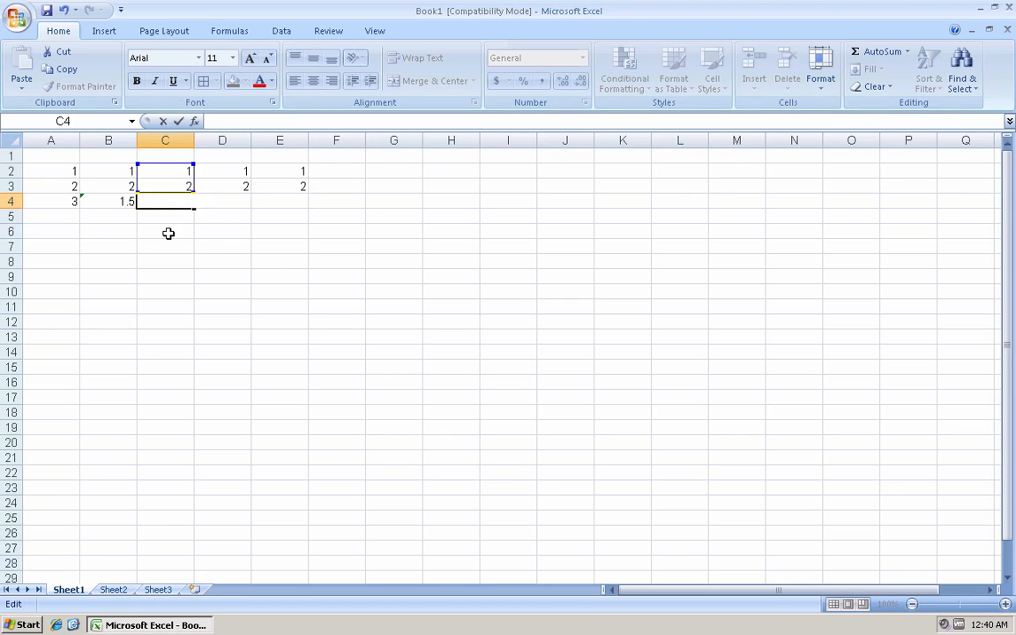
key(Return)
- Insert the Count Numbers function for C2:C3 in cell C4
click(166, 201)
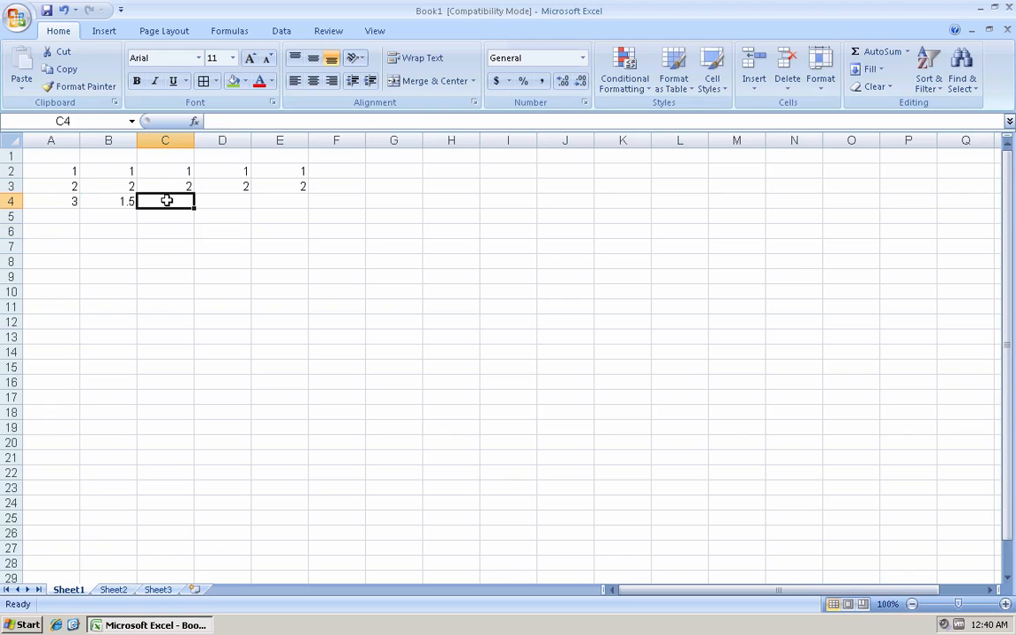
click(909, 53)
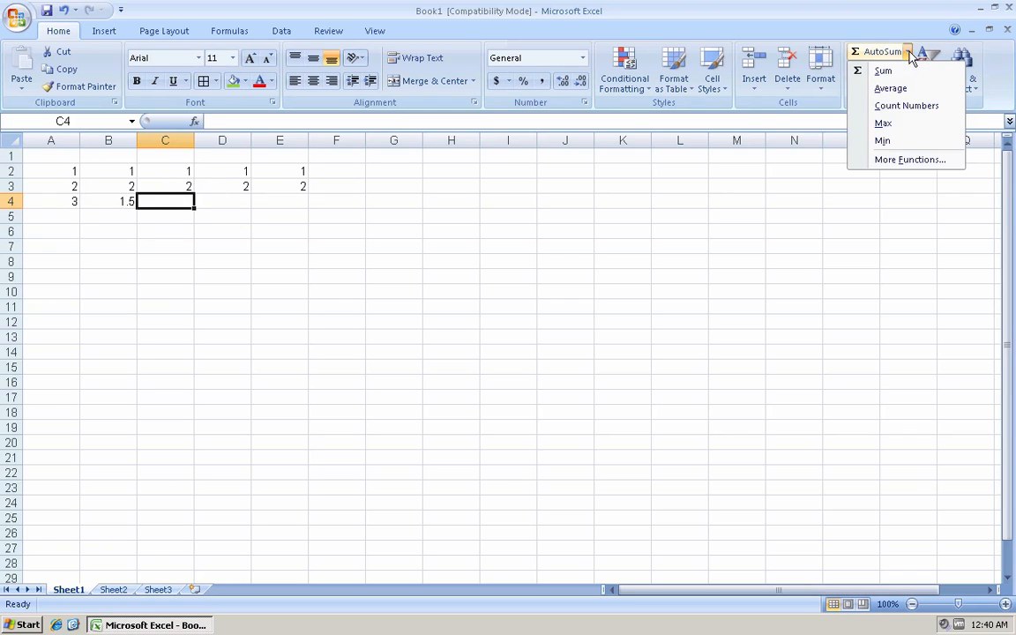
click(897, 107)
key(Return)
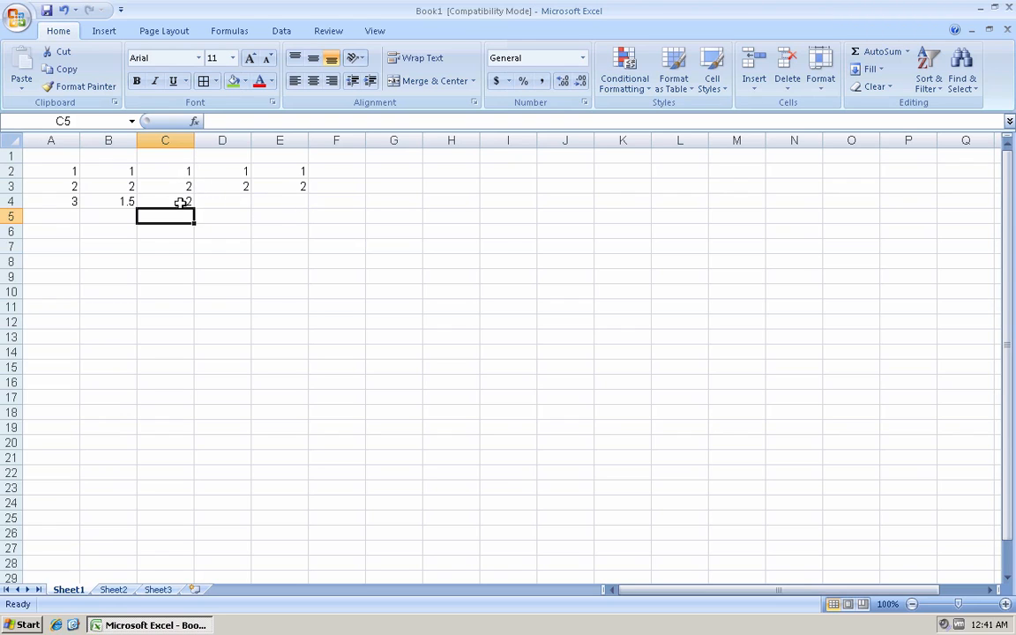
- Insert the Max function for D2:D3 in cell D4
click(226, 202)
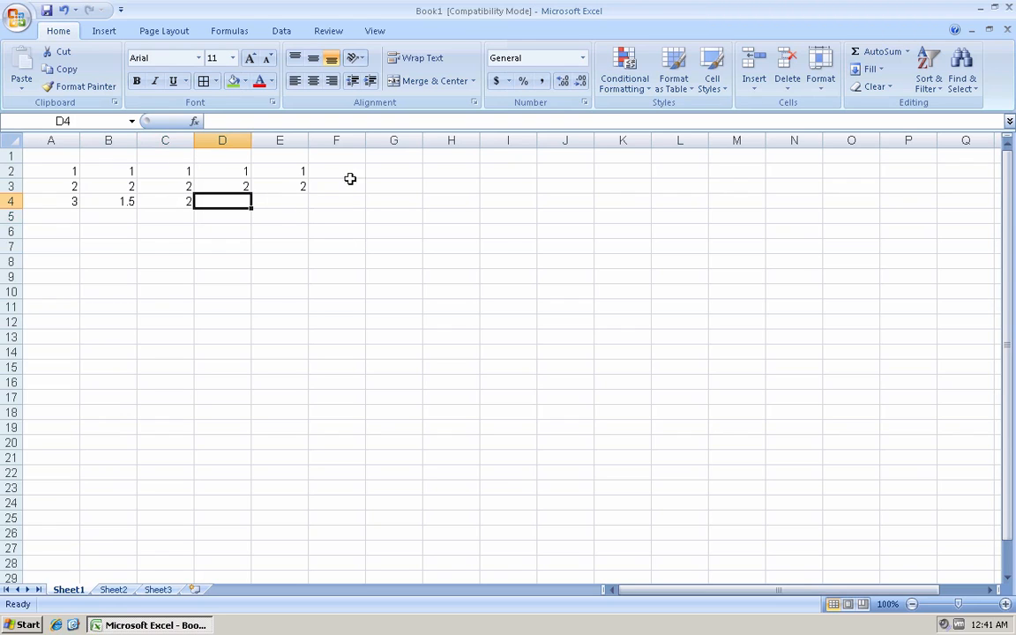
click(908, 51)
click(889, 124)
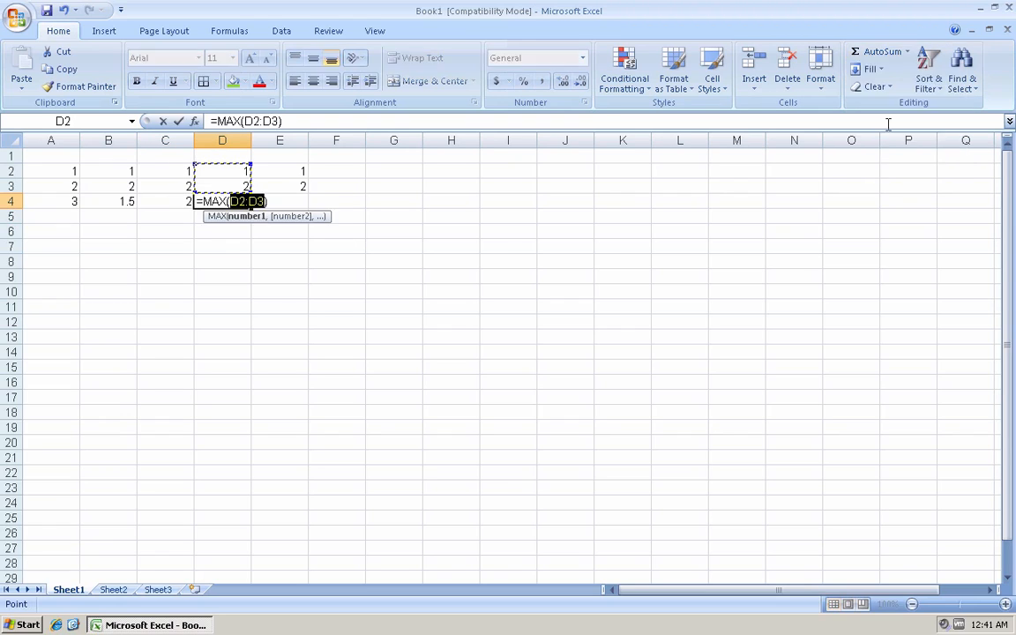
key(Return)
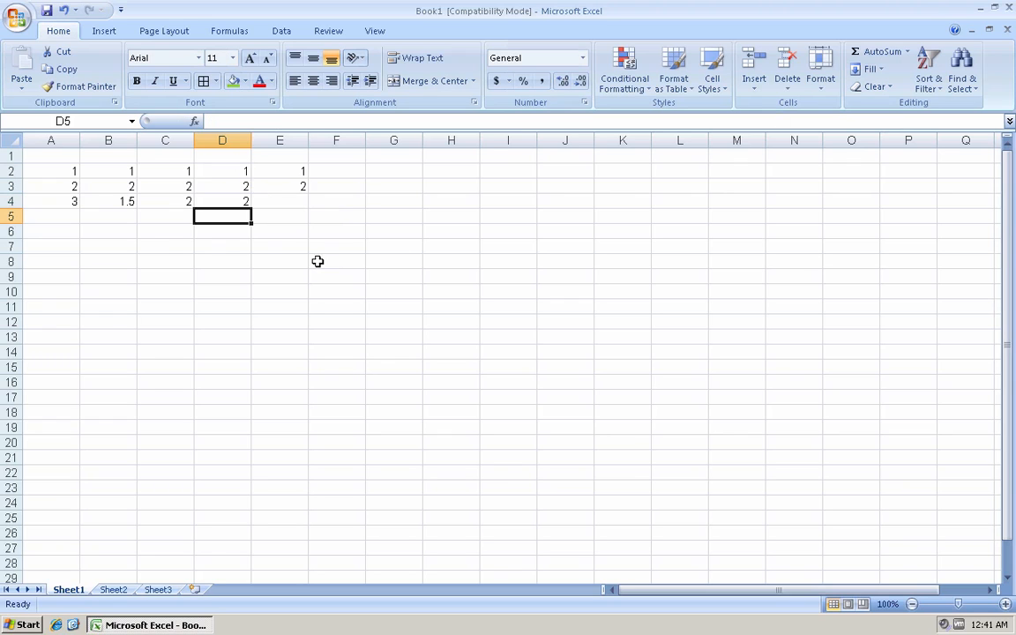
- Insert the Min function for E2:E3 in cell E4
click(287, 202)
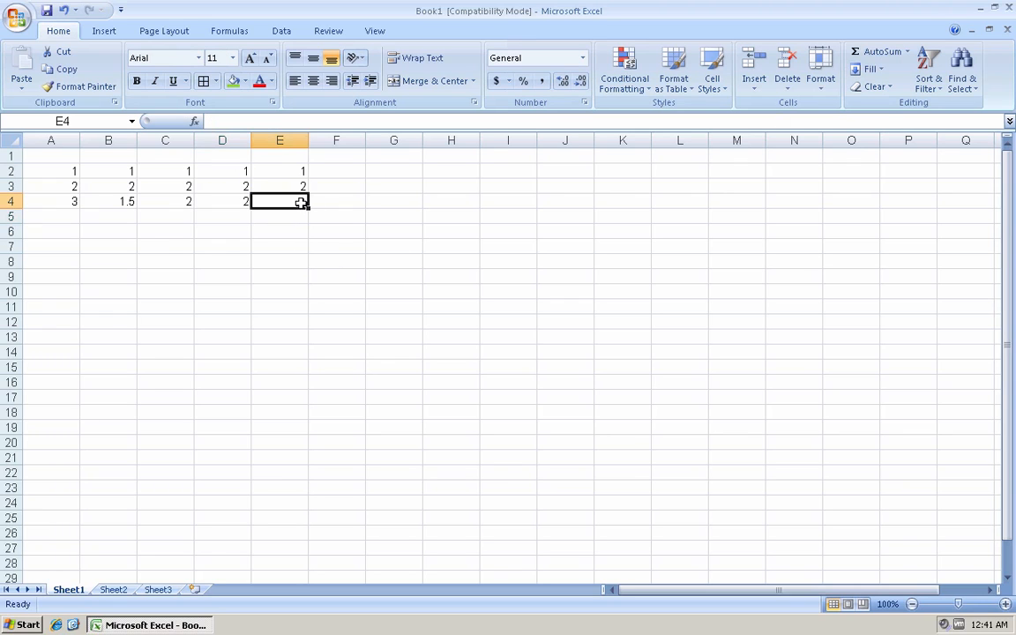
click(908, 53)
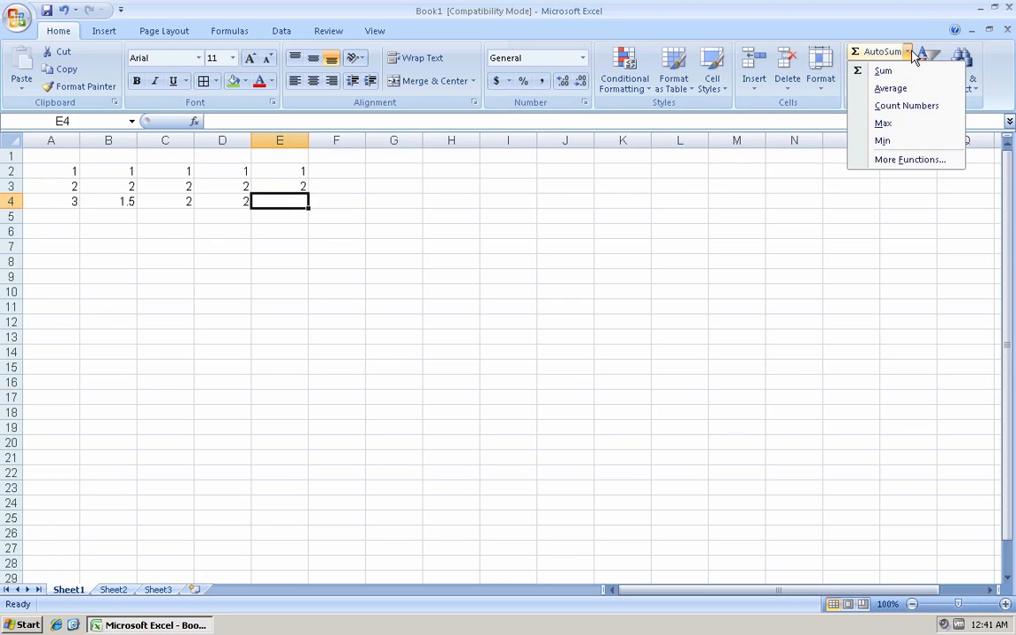
click(883, 143)
key(Return)
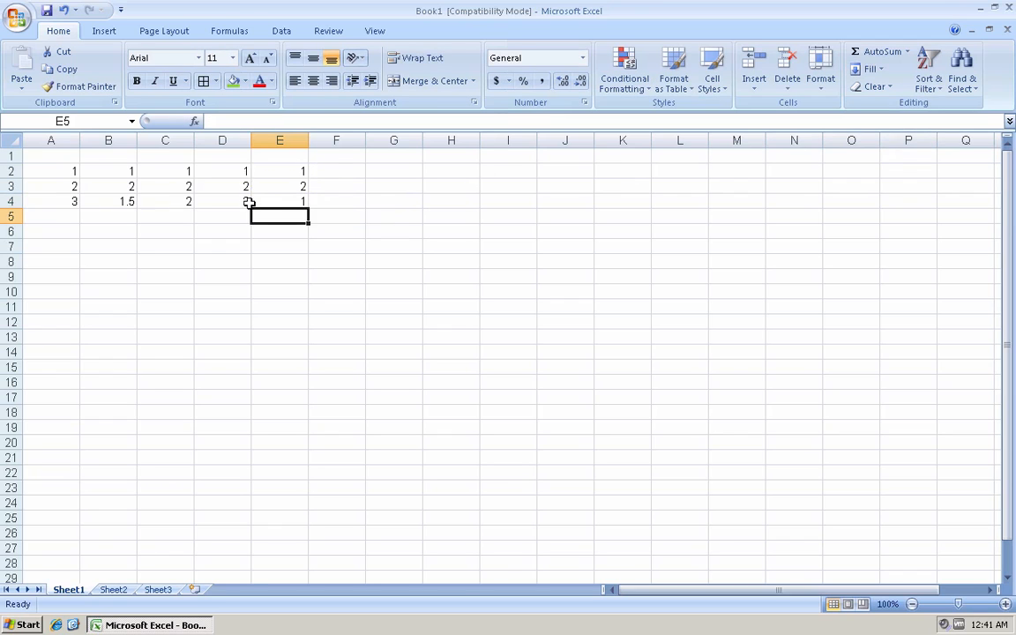
- Make the results in A4:E4 bold and apply a Top and Bottom Border to them
drag(61, 167, 62, 199)
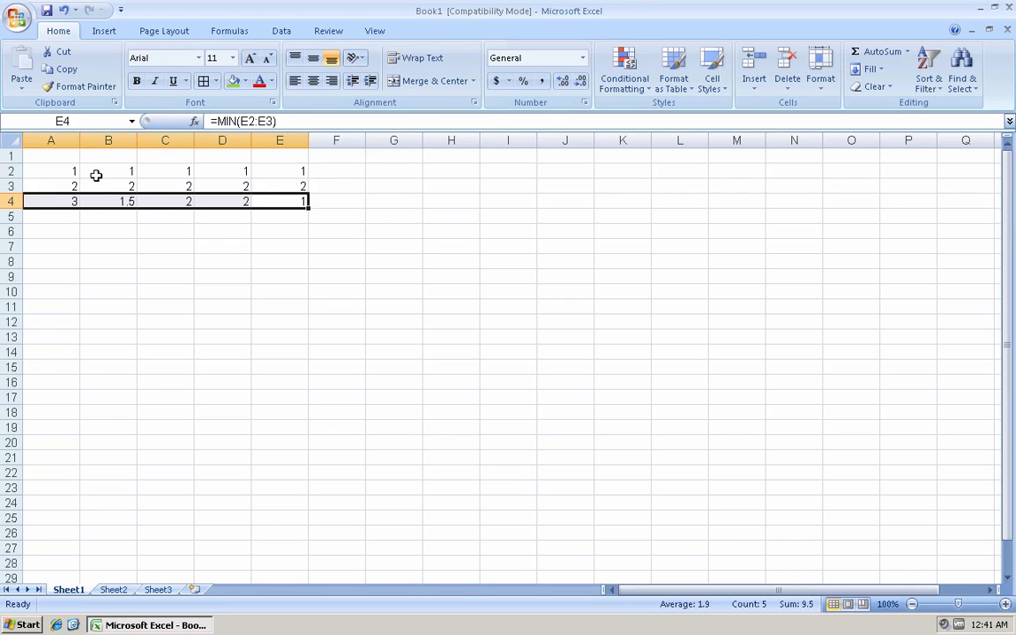
click(137, 81)
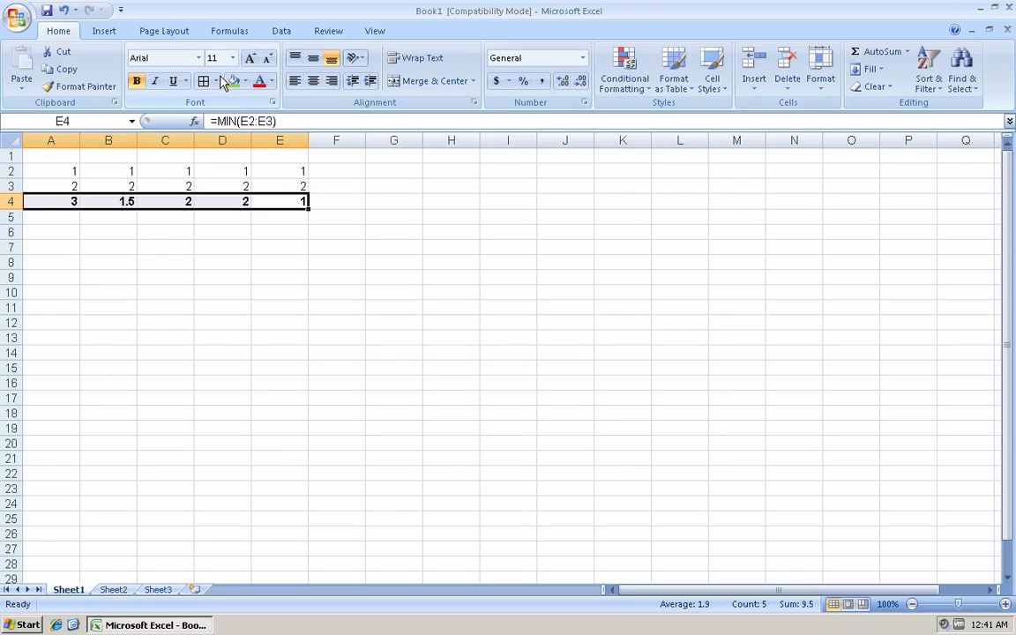
click(215, 82)
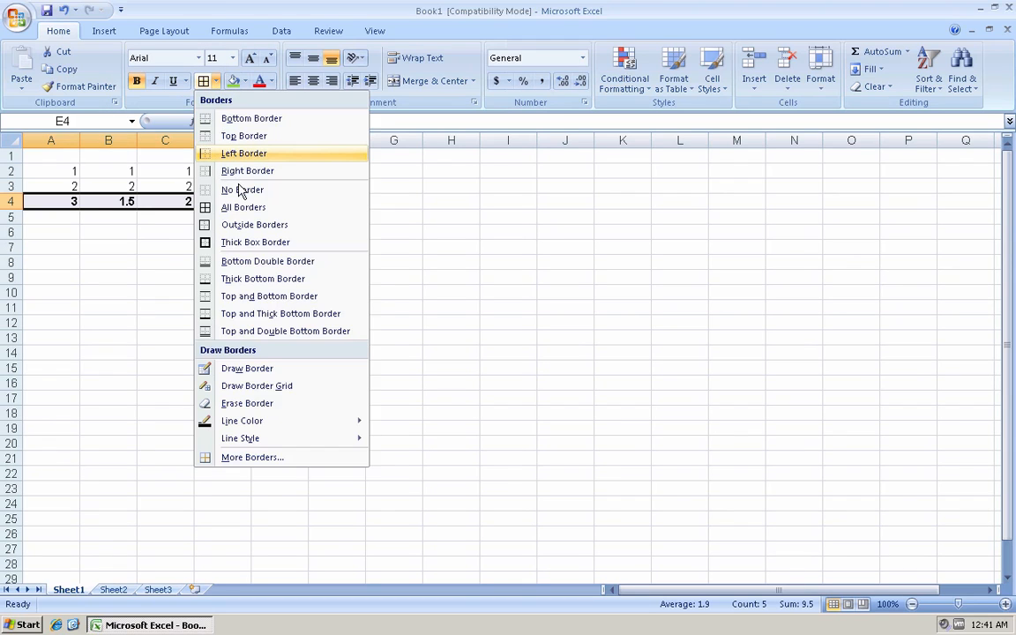
click(236, 296)
click(235, 288)
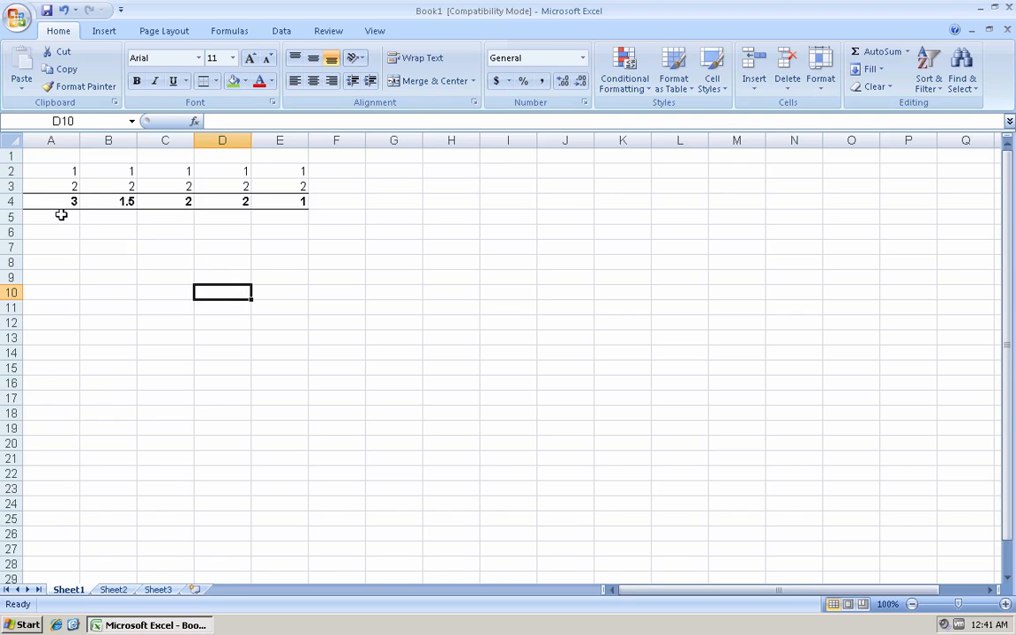
- Label the results in A5:E5 as Sum, Average, Count, Max and Min
click(61, 220)
text(Sum)
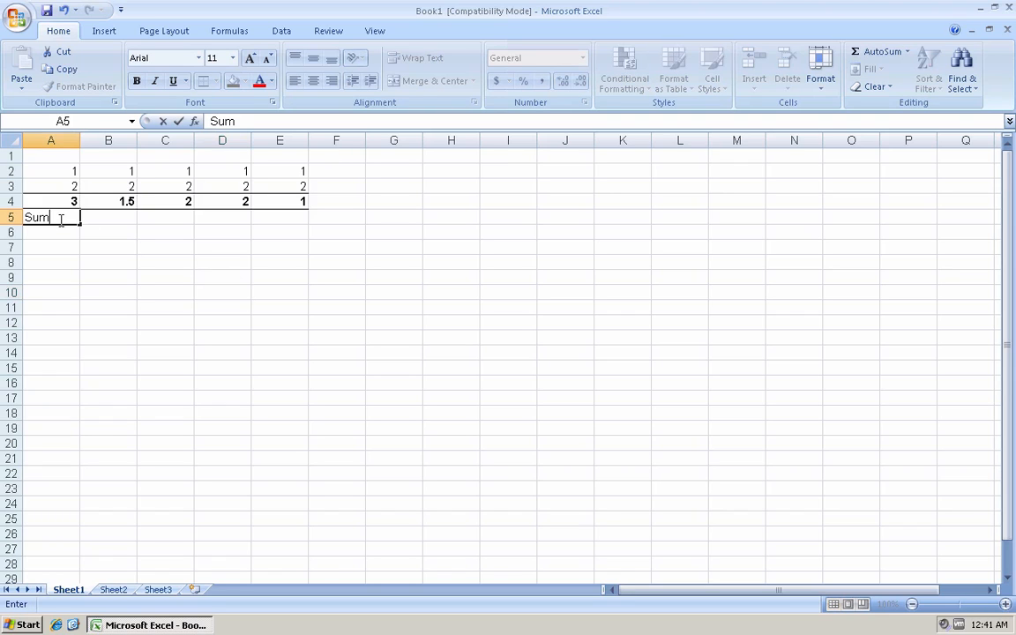
key(Tab)
text(Ava)
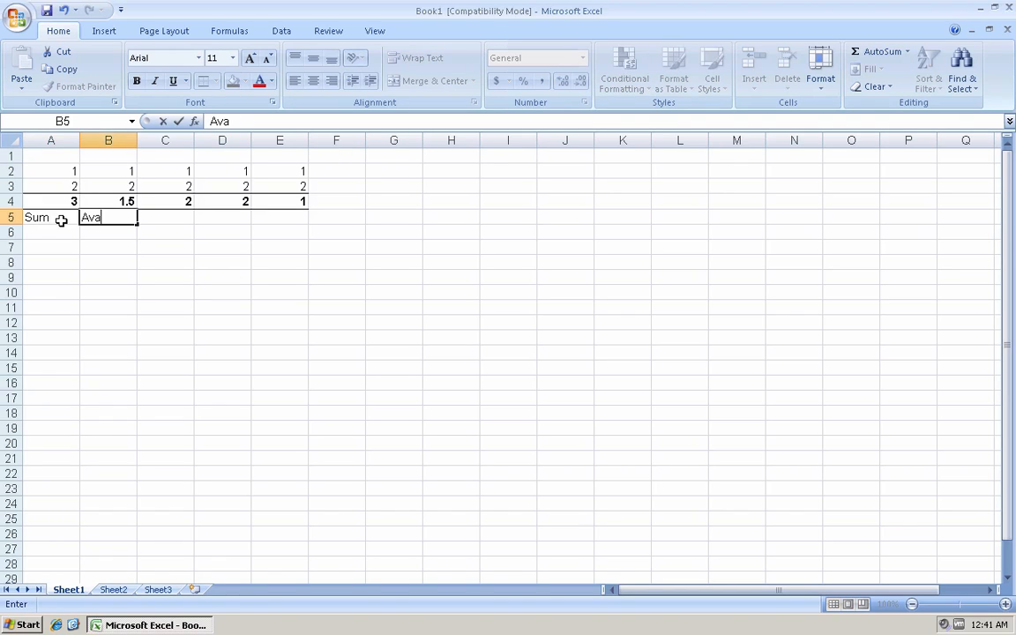
text(rage)
key(Tab)
text(Count)
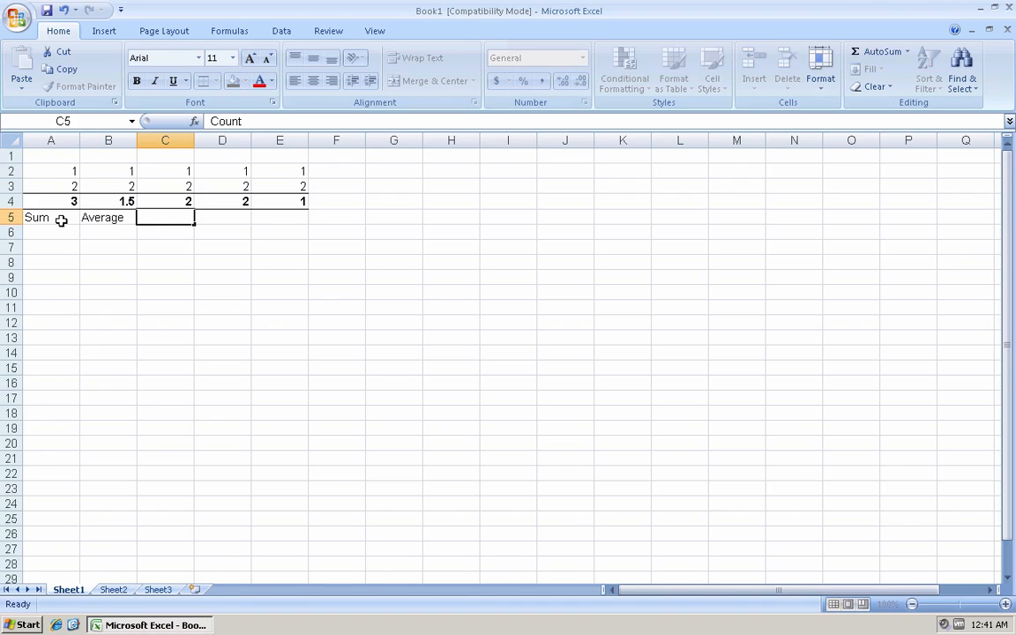
key(Tab)
text(Max)
key(Tab)
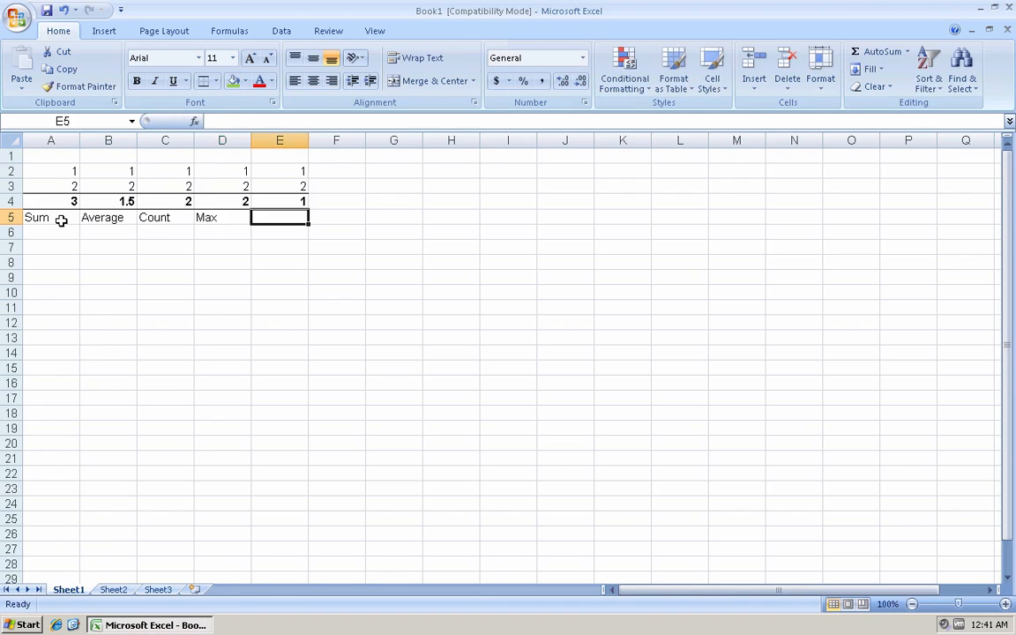
text(Min)
key(Tab)
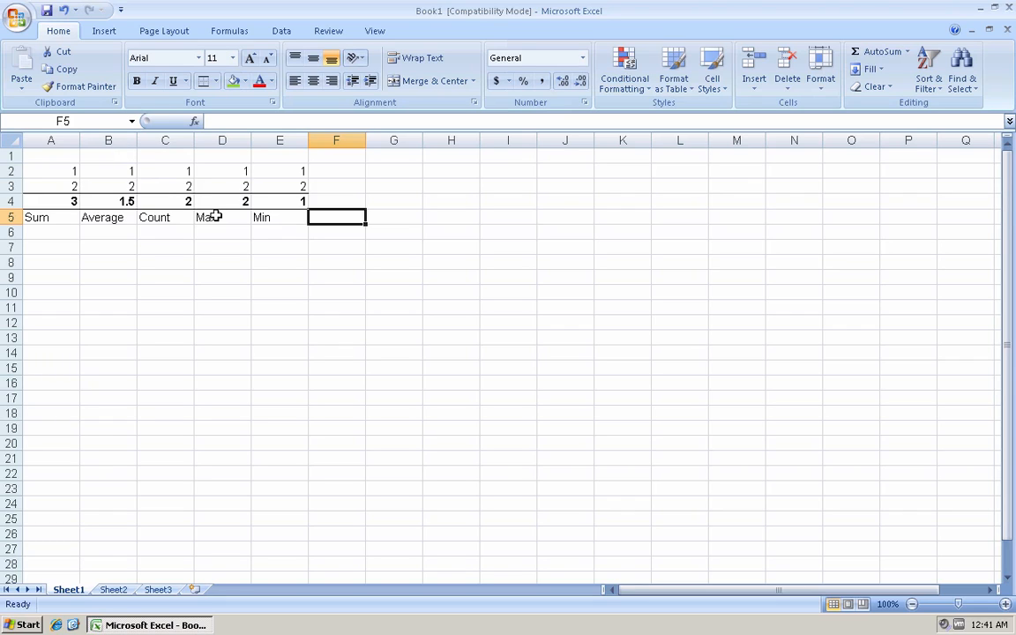
- Enter the formula =(E2+D2)*3 in cell F2
drag(58, 168, 504, 184)
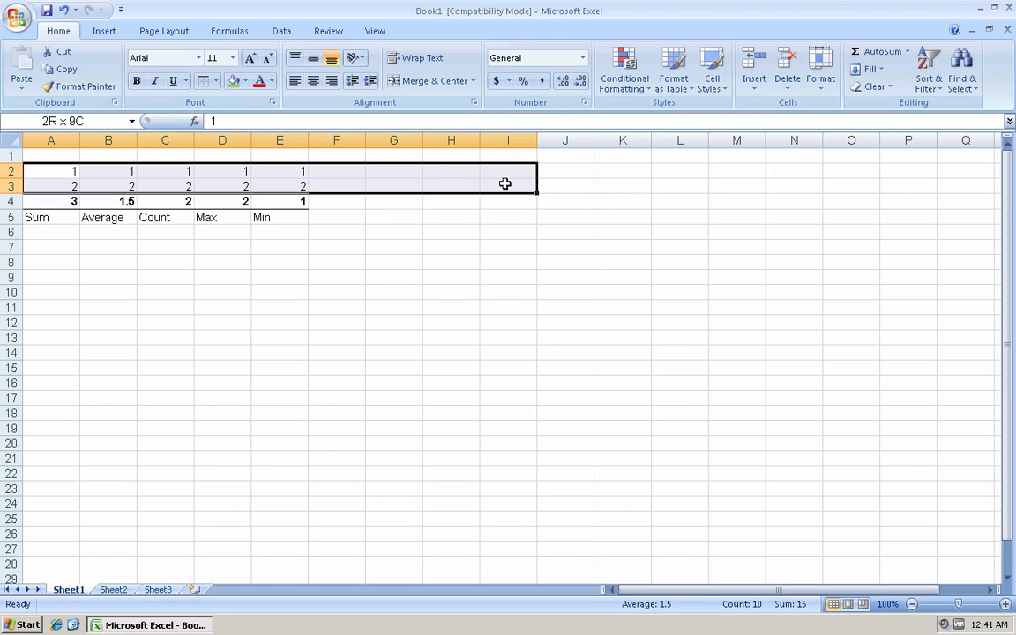
click(337, 203)
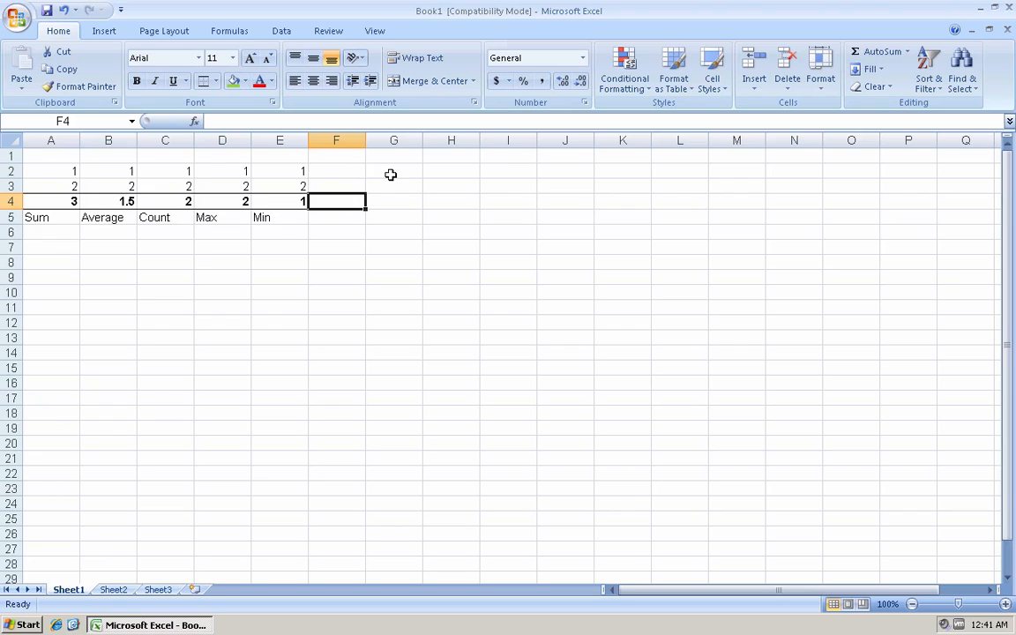
click(345, 174)
text(=)
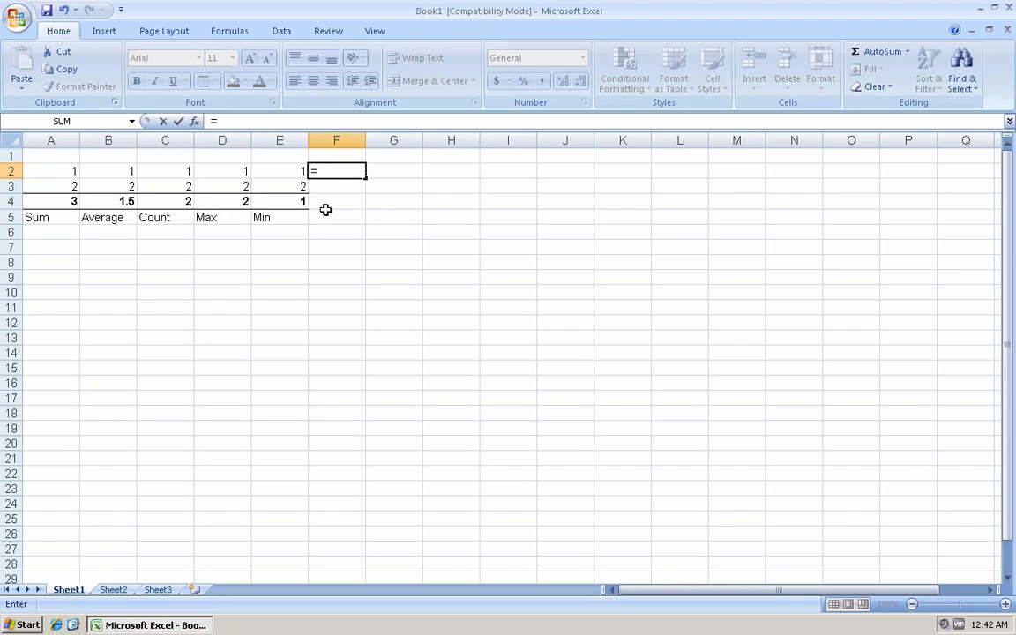
text(()
click(281, 171)
text(+)
click(227, 168)
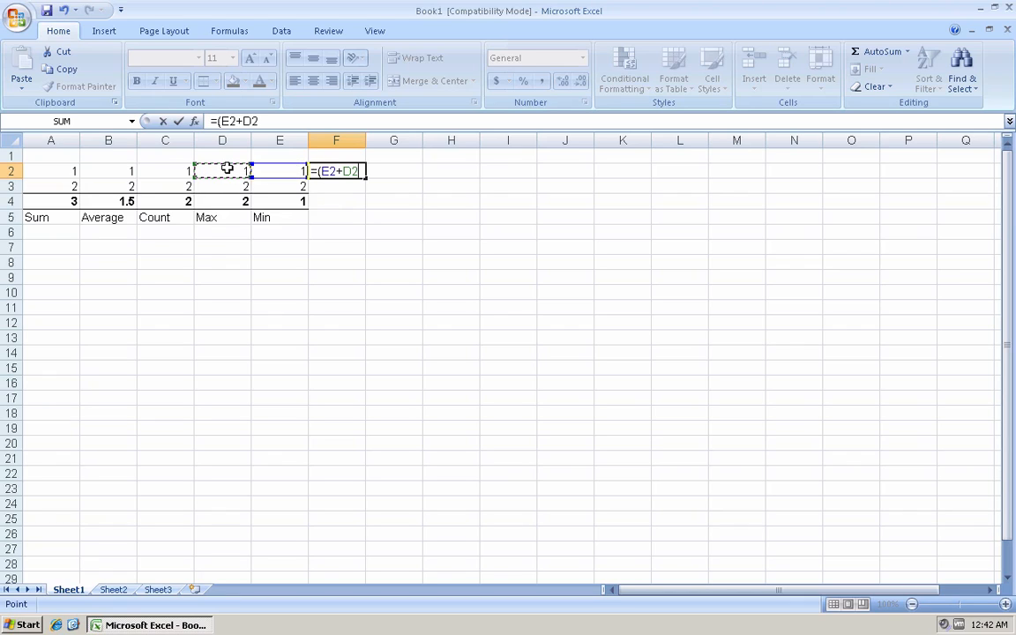
text()*3)
key(Return)
- Fill the F2 formula down through F4 and check the copied formulas
click(345, 170)
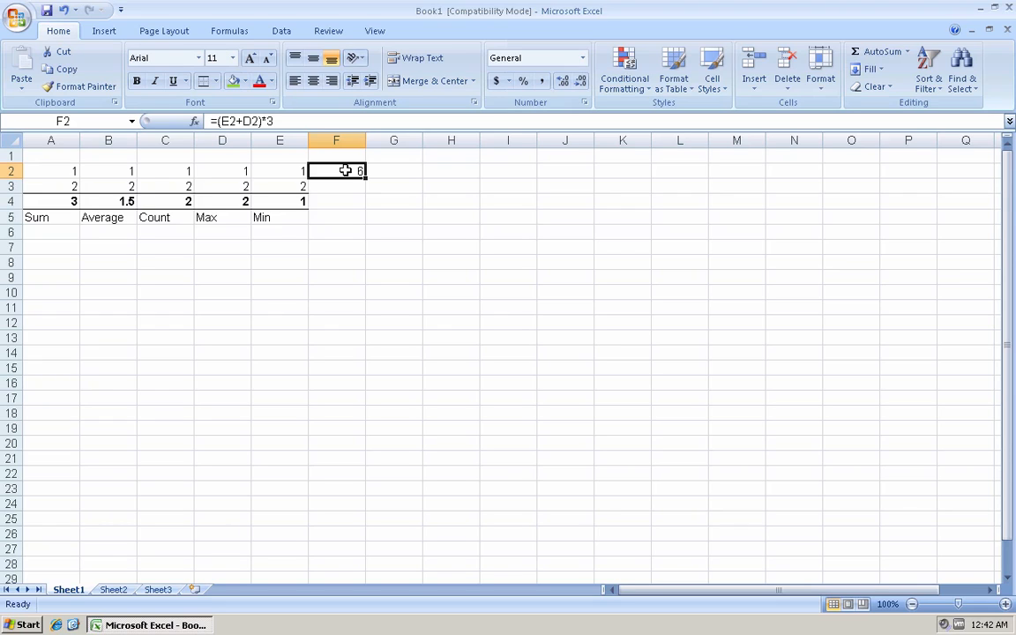
drag(366, 177, 363, 189)
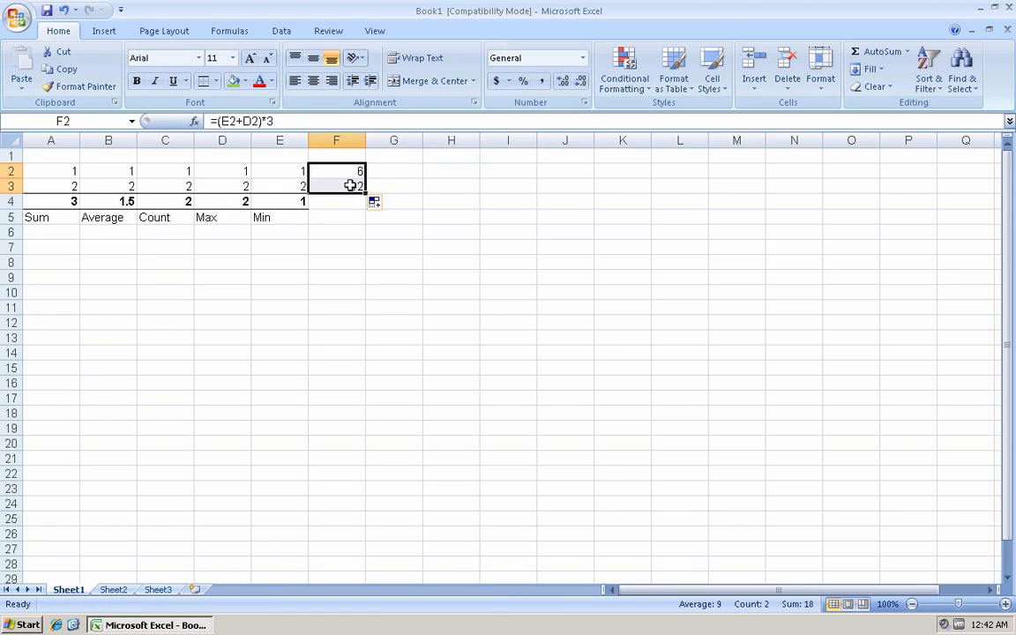
drag(364, 193, 359, 203)
click(390, 172)
click(354, 171)
key(Down)
key(Down)
key(Up)
key(Up)
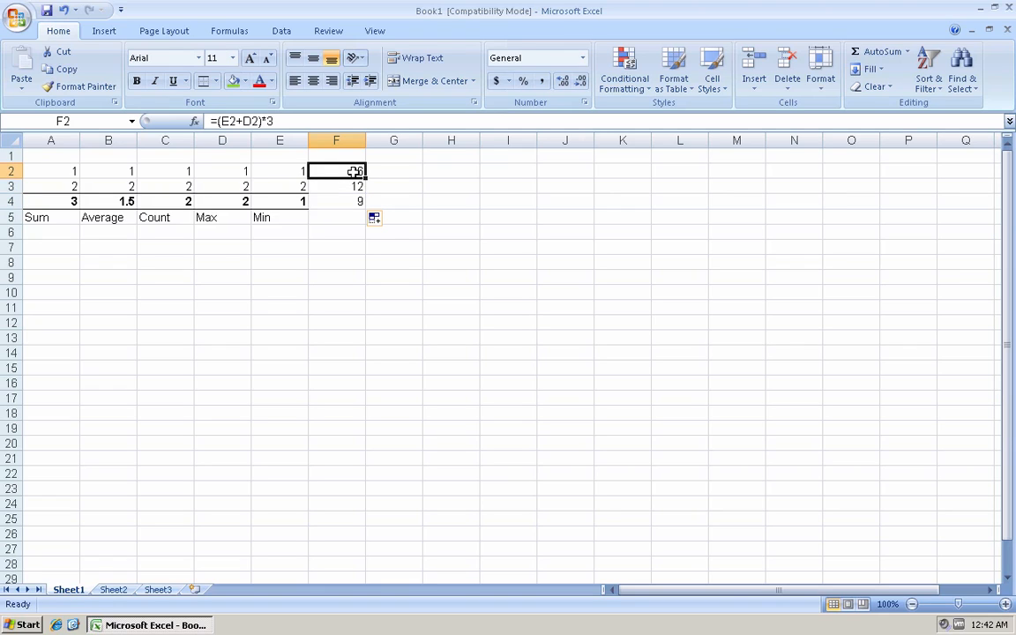
- Change the formula in F2 to =(E2+D2)*F1 and enter 3 in cell F1
click(270, 121)
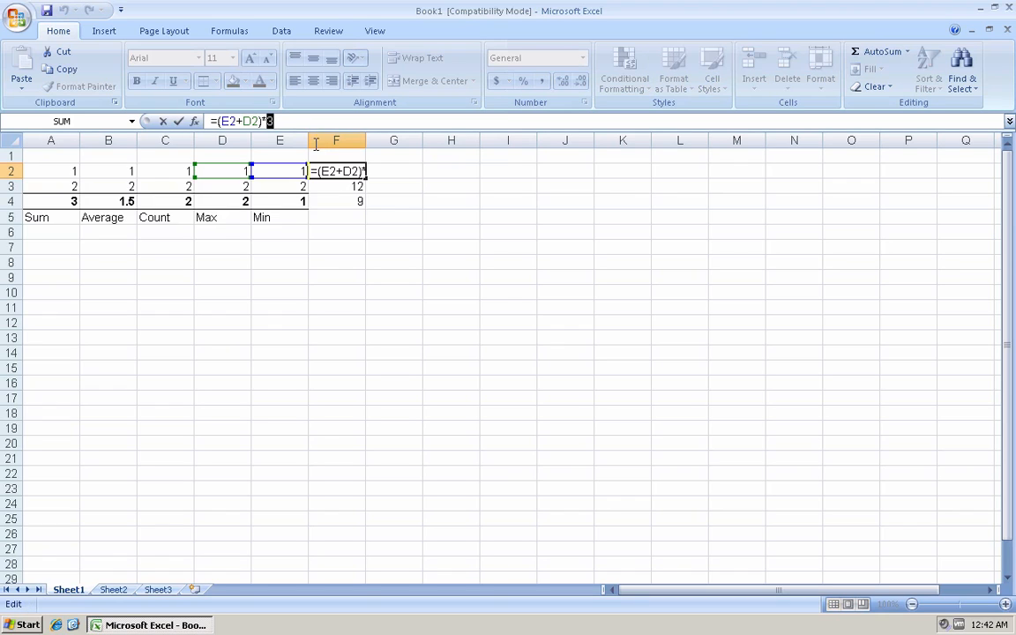
click(340, 155)
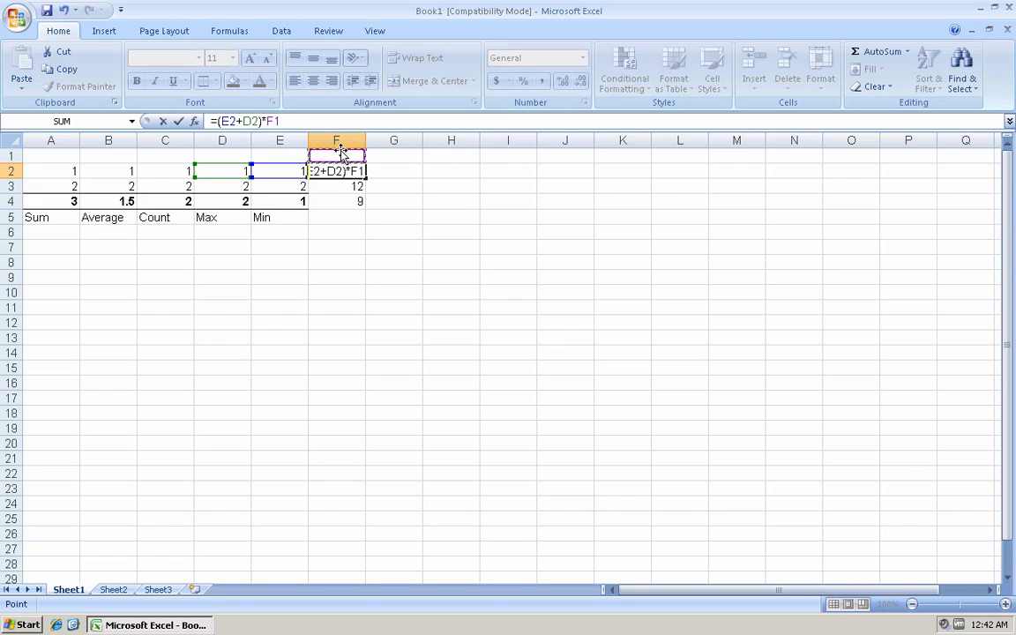
key(Return)
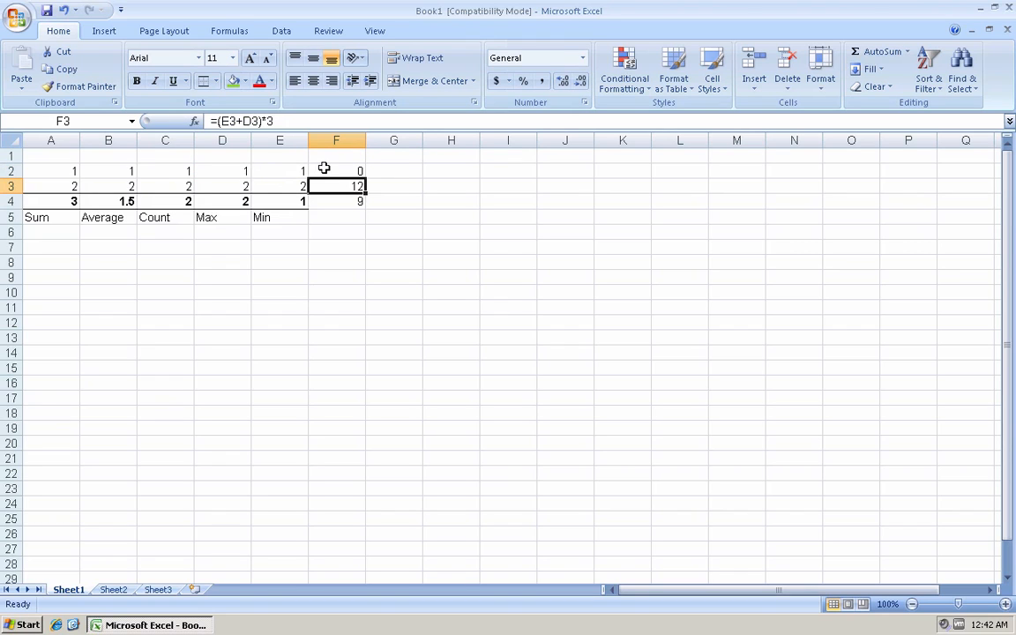
click(324, 172)
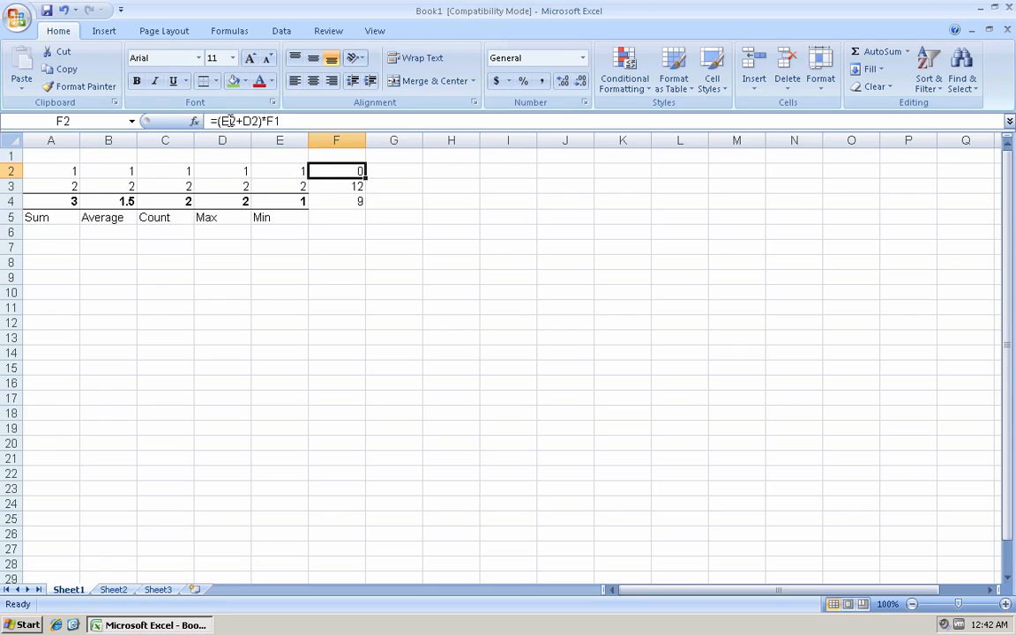
click(335, 155)
text(3)
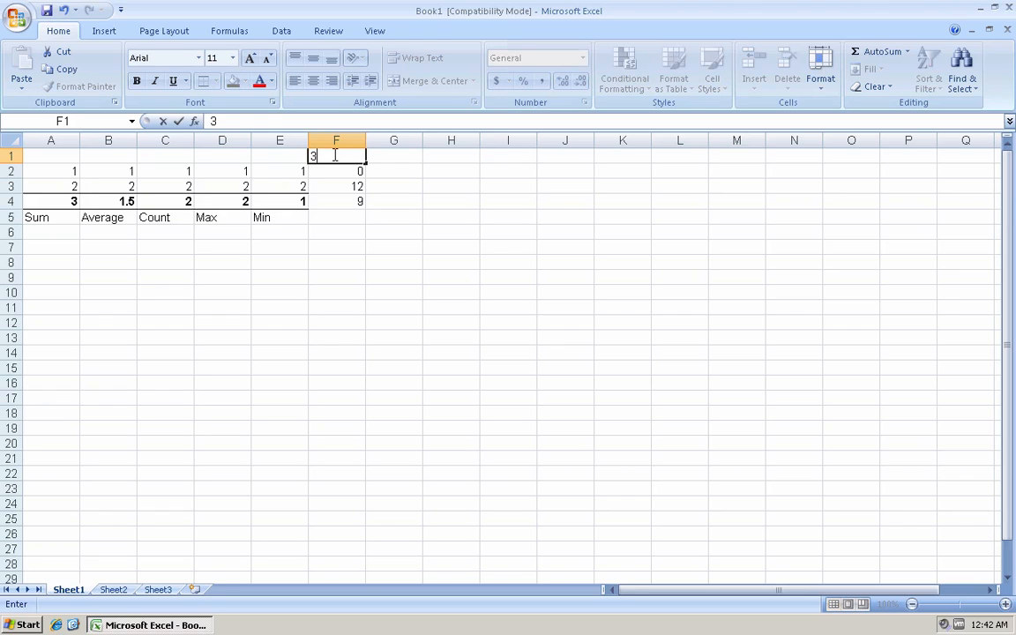
key(Return)
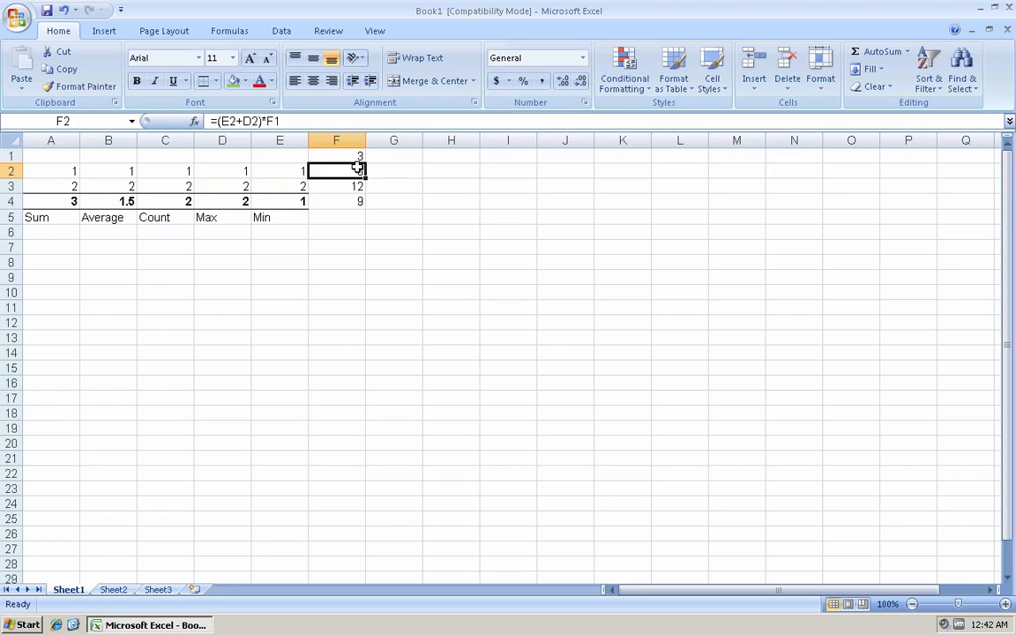
- Fill the formula with the relative F1 reference from F2 down through F4 and compare the formulas in F2 and F3
drag(364, 177, 363, 203)
click(386, 188)
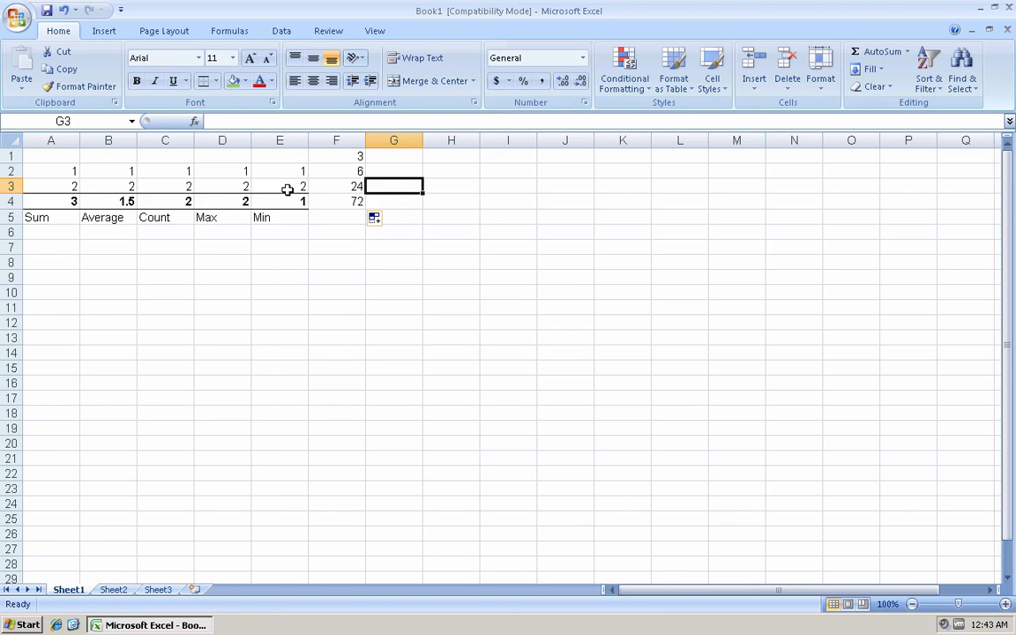
click(350, 187)
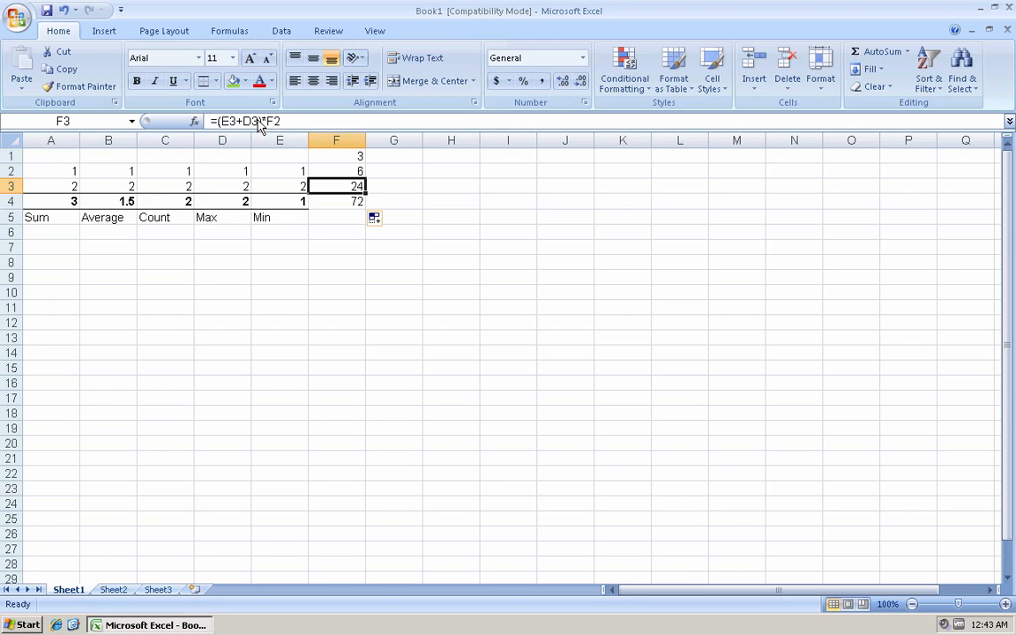
click(348, 171)
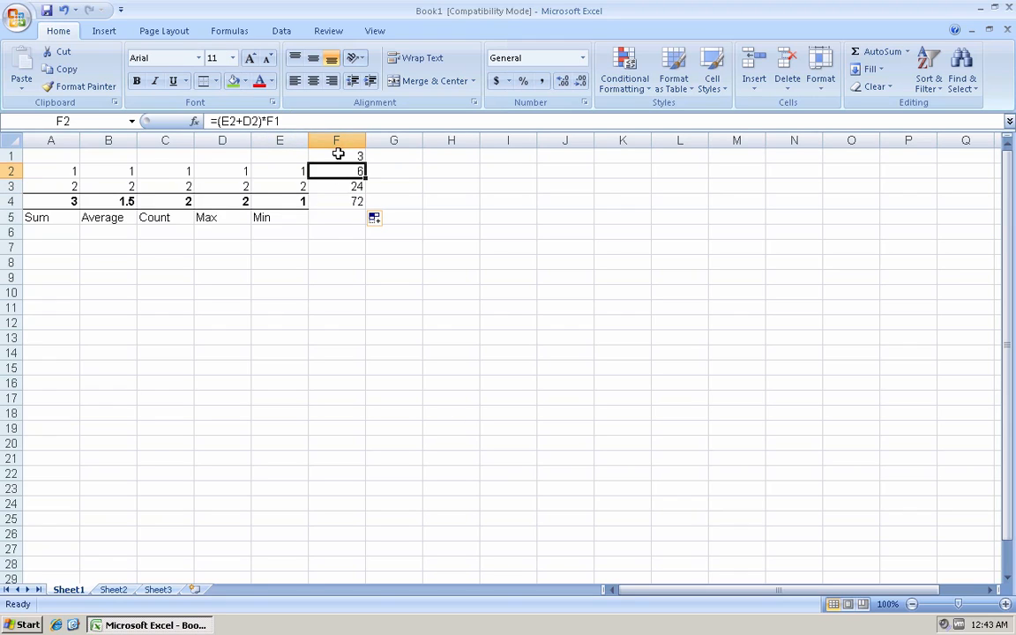
click(330, 187)
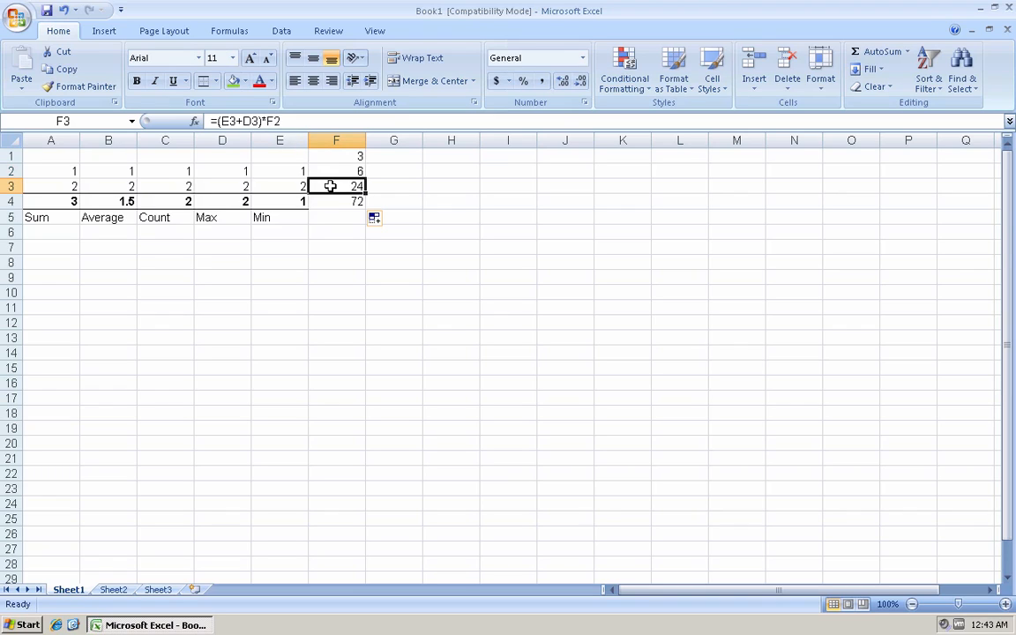
click(333, 171)
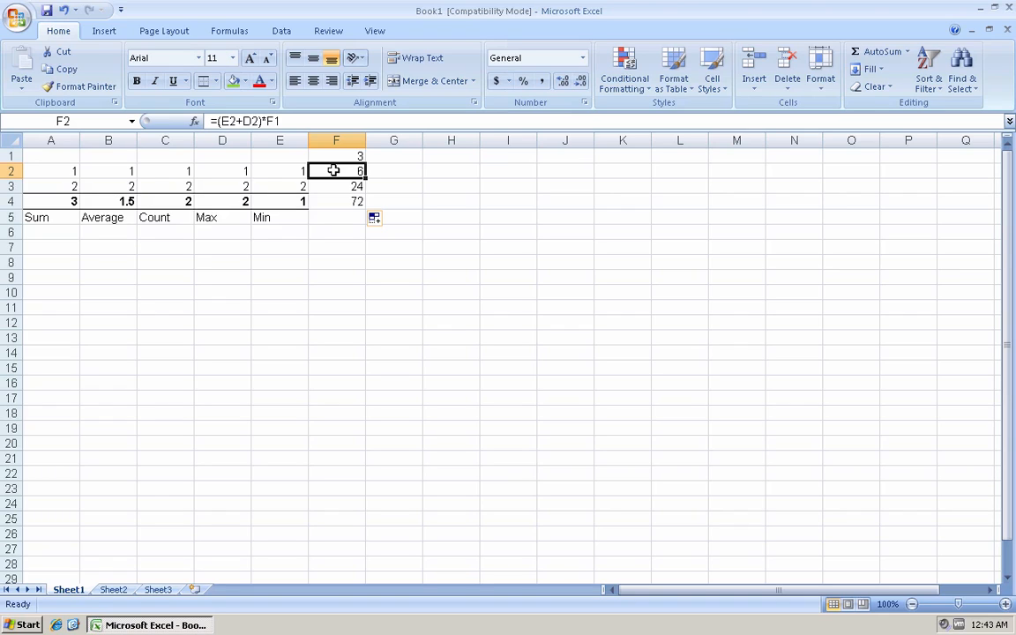
- Make the F1 reference in cell F2 absolute so the formula reads =(E2+D2)*$F$1
click(262, 121)
text($)
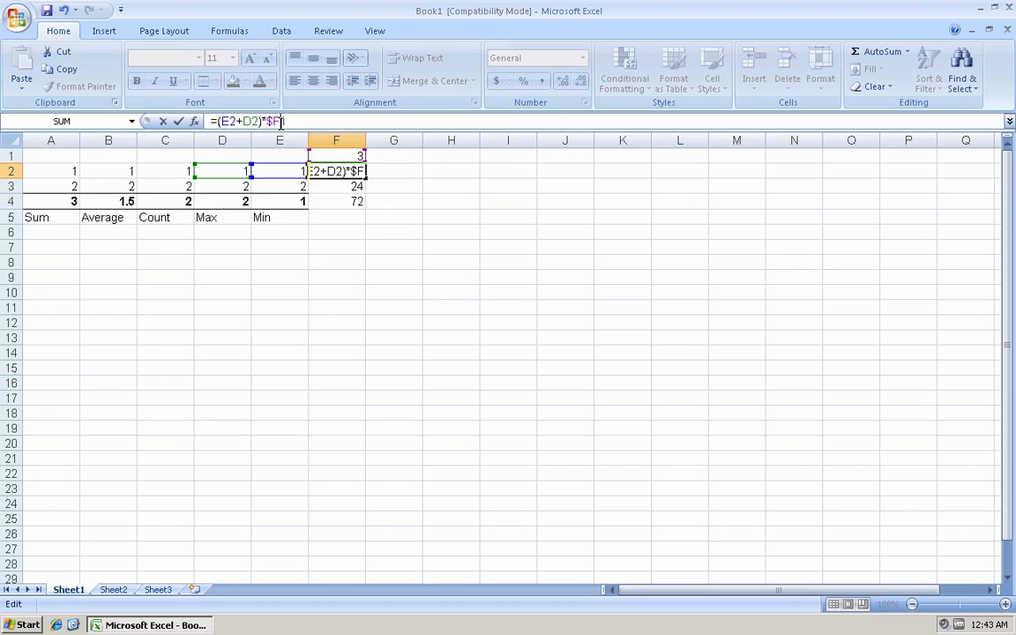
click(280, 122)
text($)
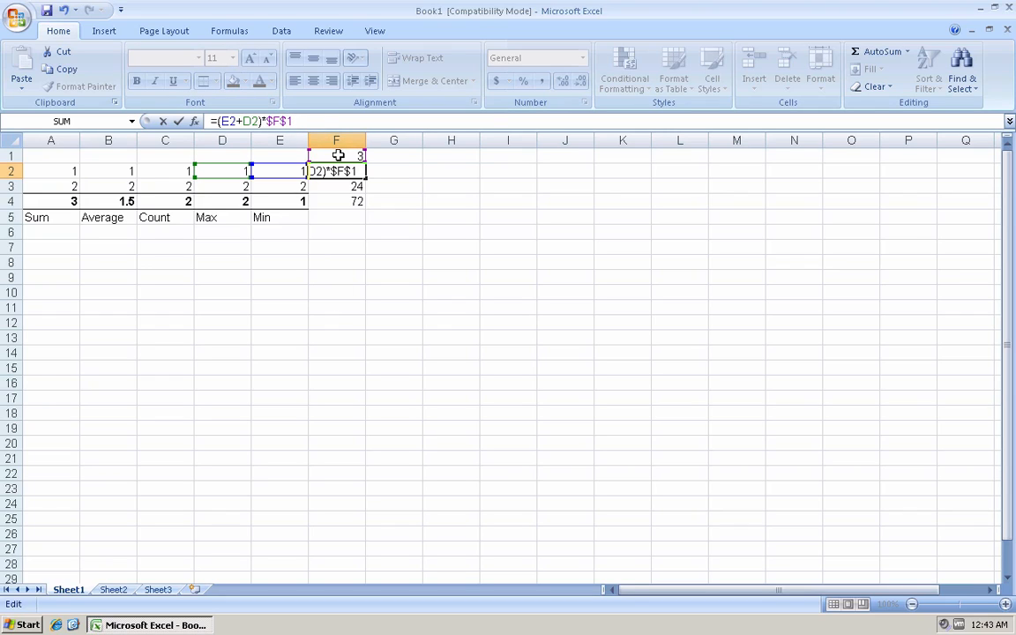
key(Return)
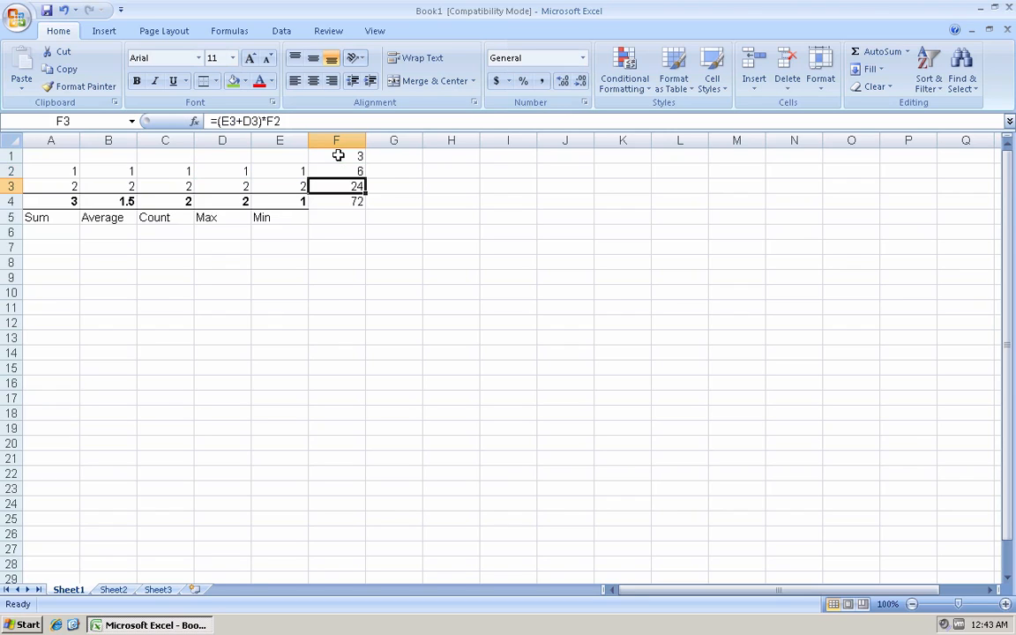
- Fill the absolute-reference formula from F2 down through F4 and review the formulas in F2:F4 against F1
click(348, 171)
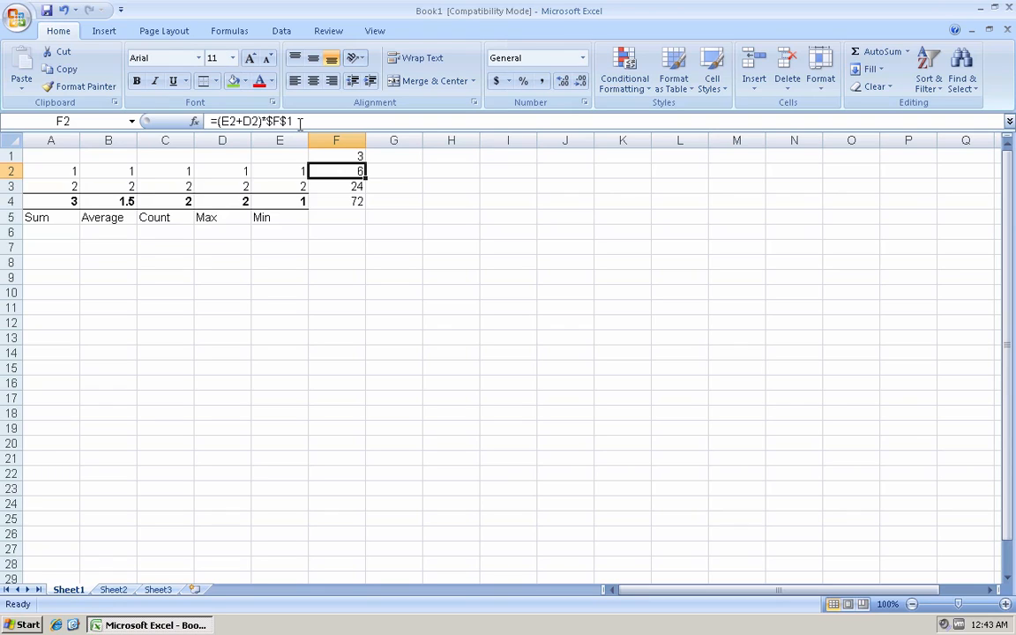
drag(365, 176, 362, 209)
click(347, 188)
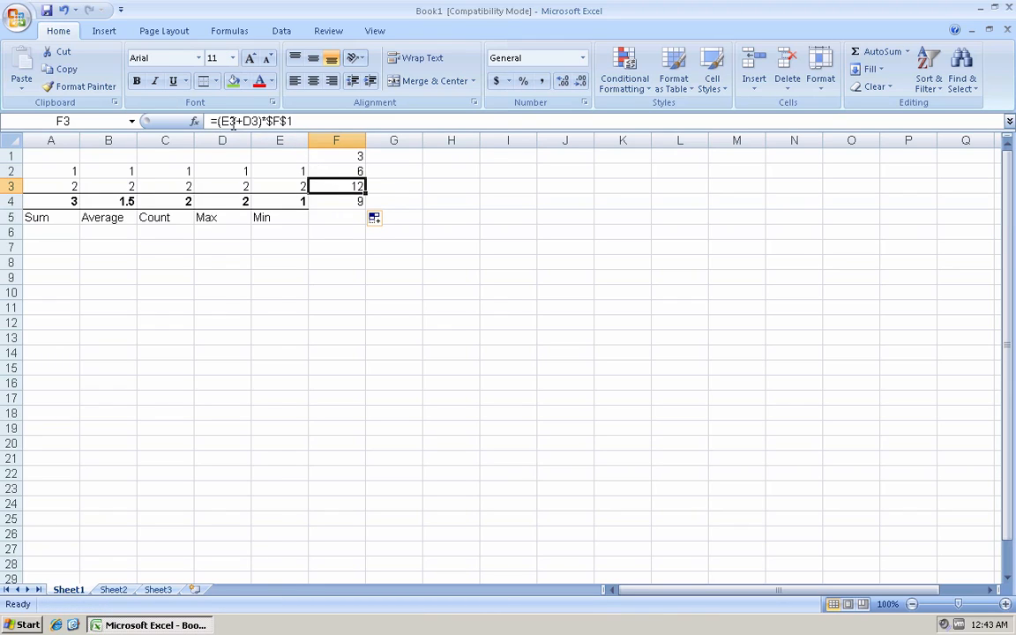
click(324, 168)
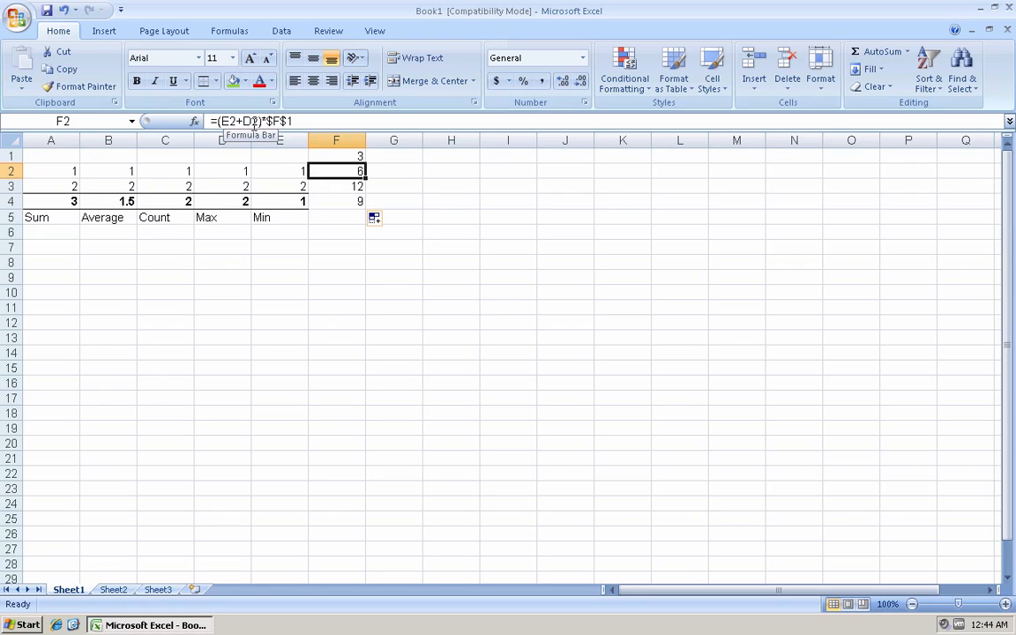
click(327, 192)
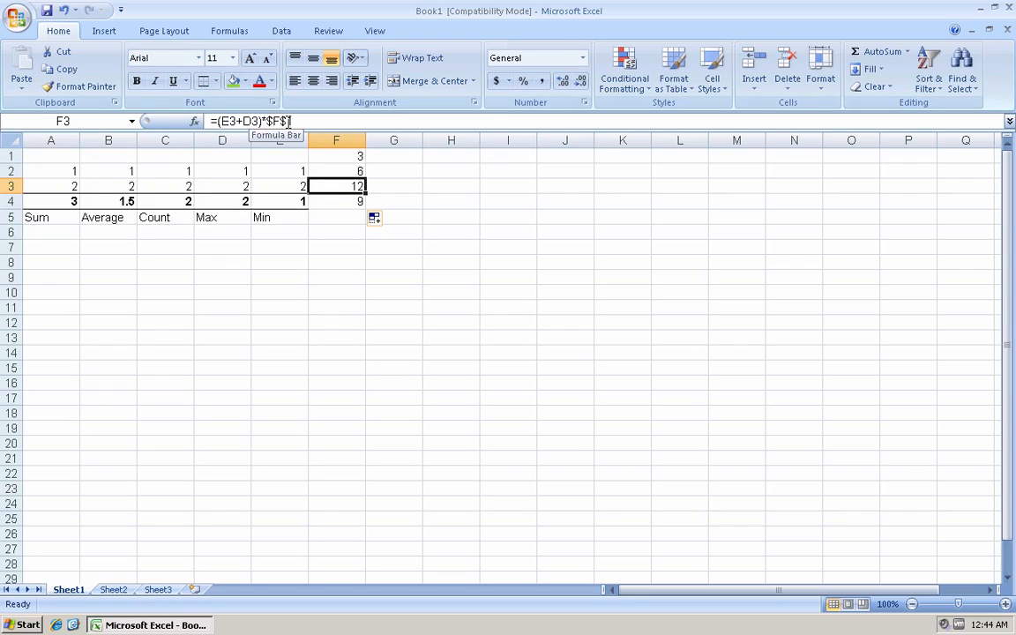
click(343, 203)
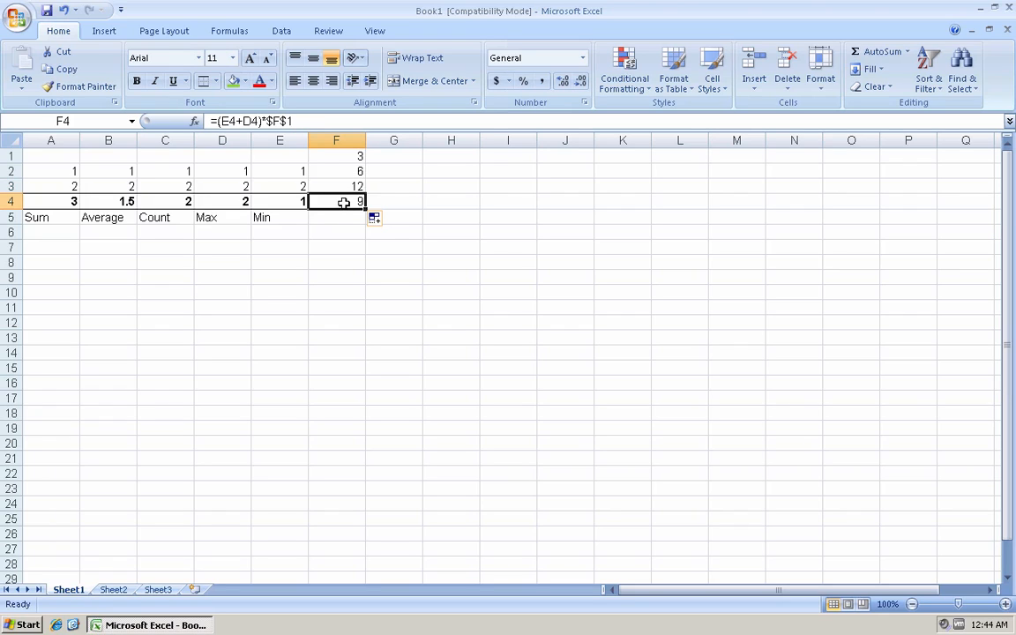
click(352, 157)
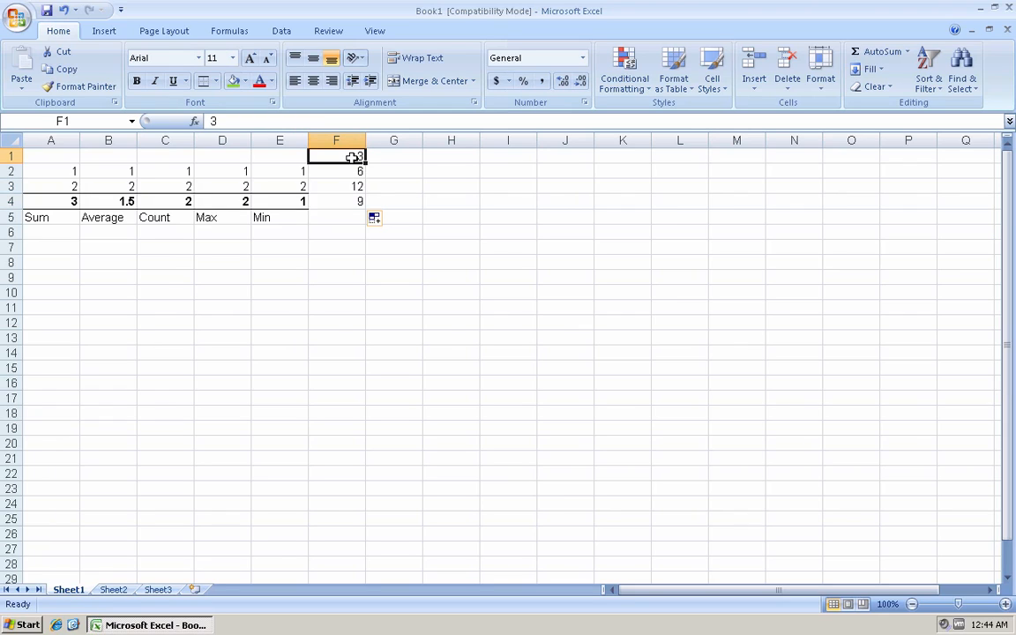